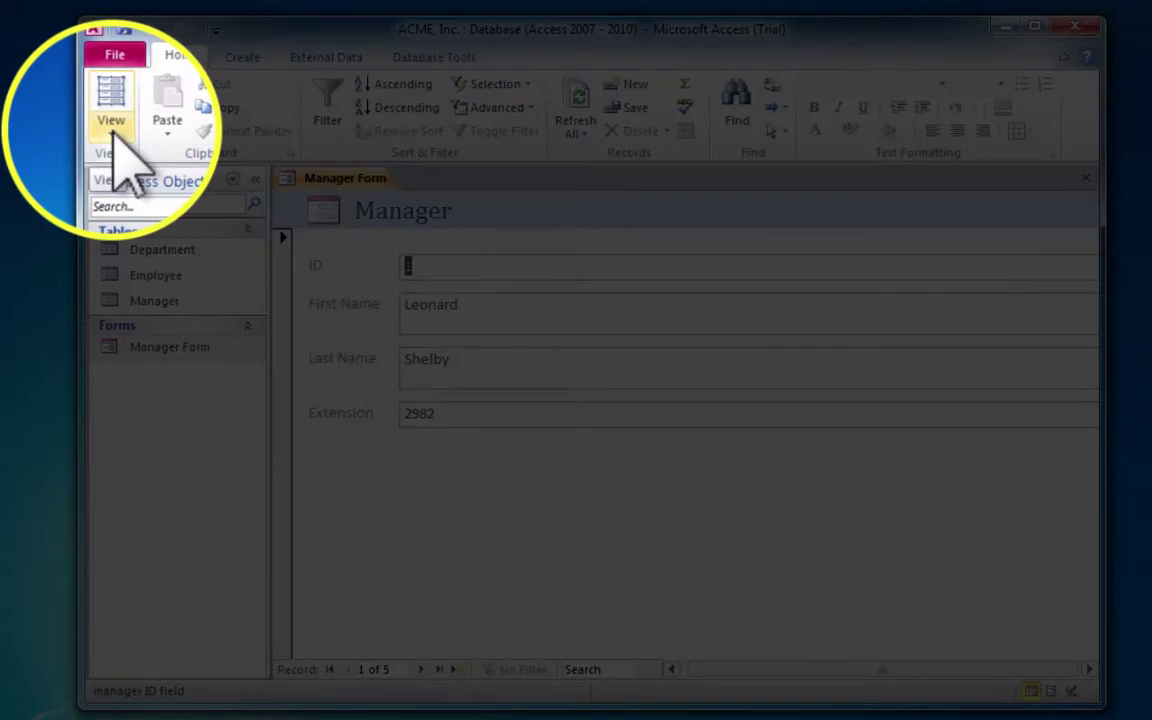
- Switch the Manager Form to Design View and apply the red-accented 'Aa' theme
left_click(113, 130)
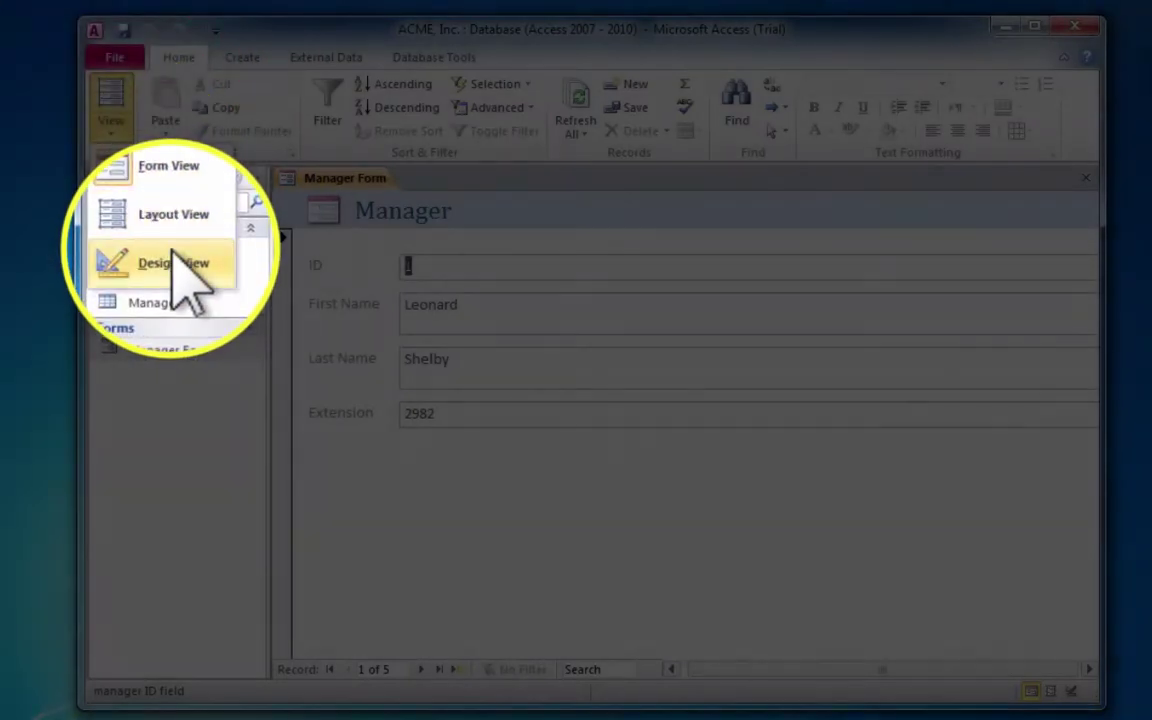
left_click(176, 264)
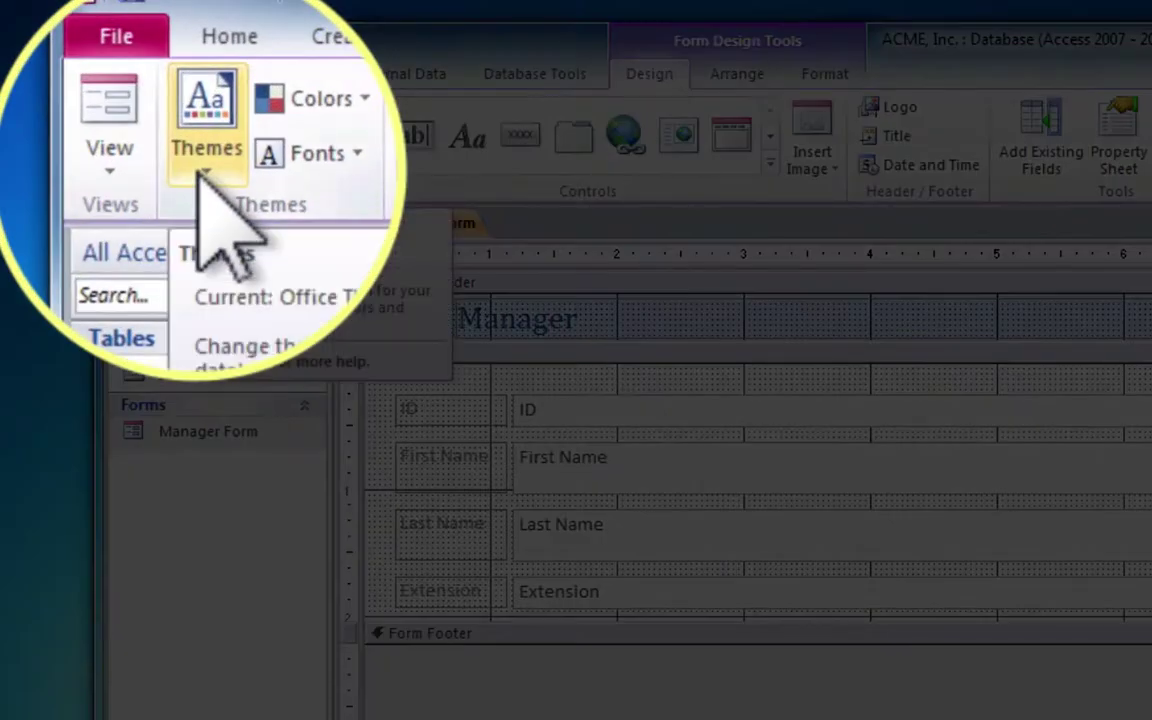
left_click(202, 165)
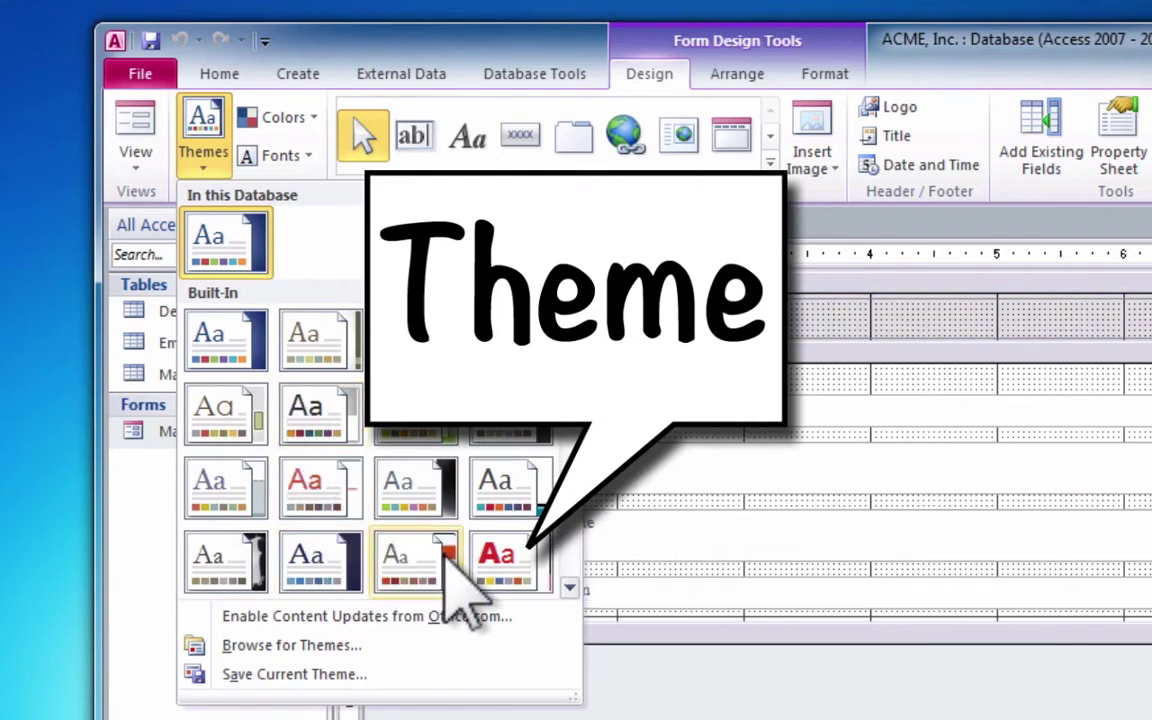
left_click(506, 556)
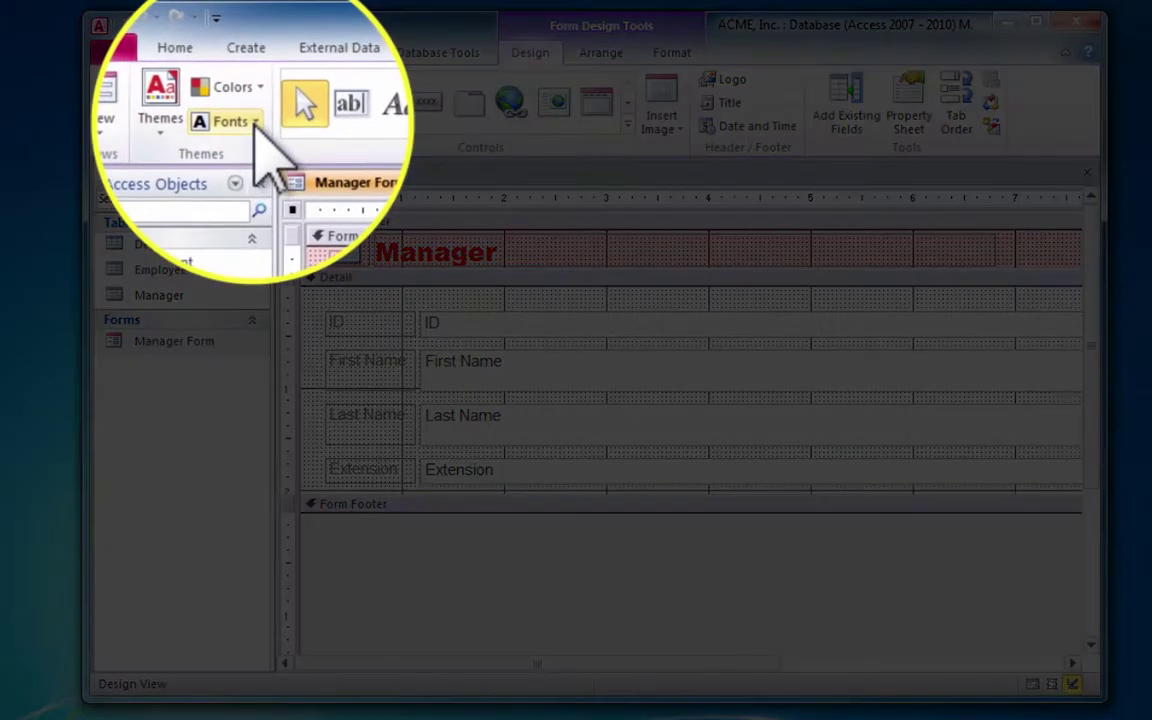
- Apply the Apex font set (Lucida Sans headings, Book Antiqua body) to the Manager Form
left_click(257, 121)
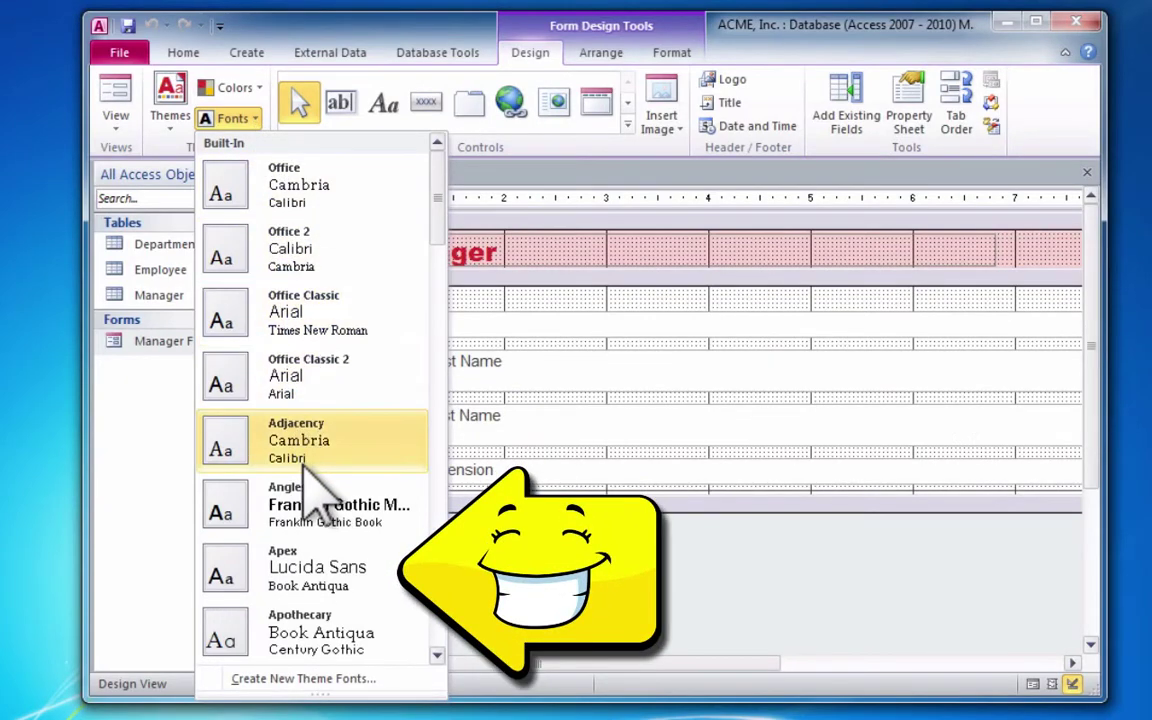
left_click(338, 574)
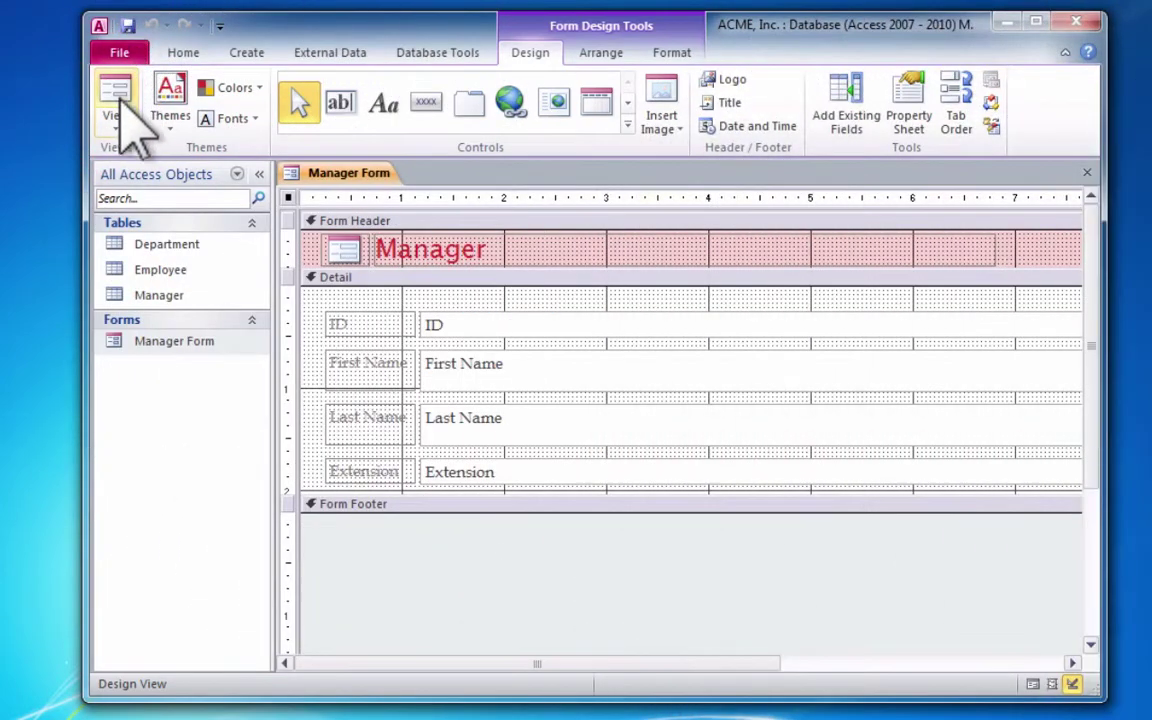
- Preview the restyled Manager Form in Form View
left_click(118, 122)
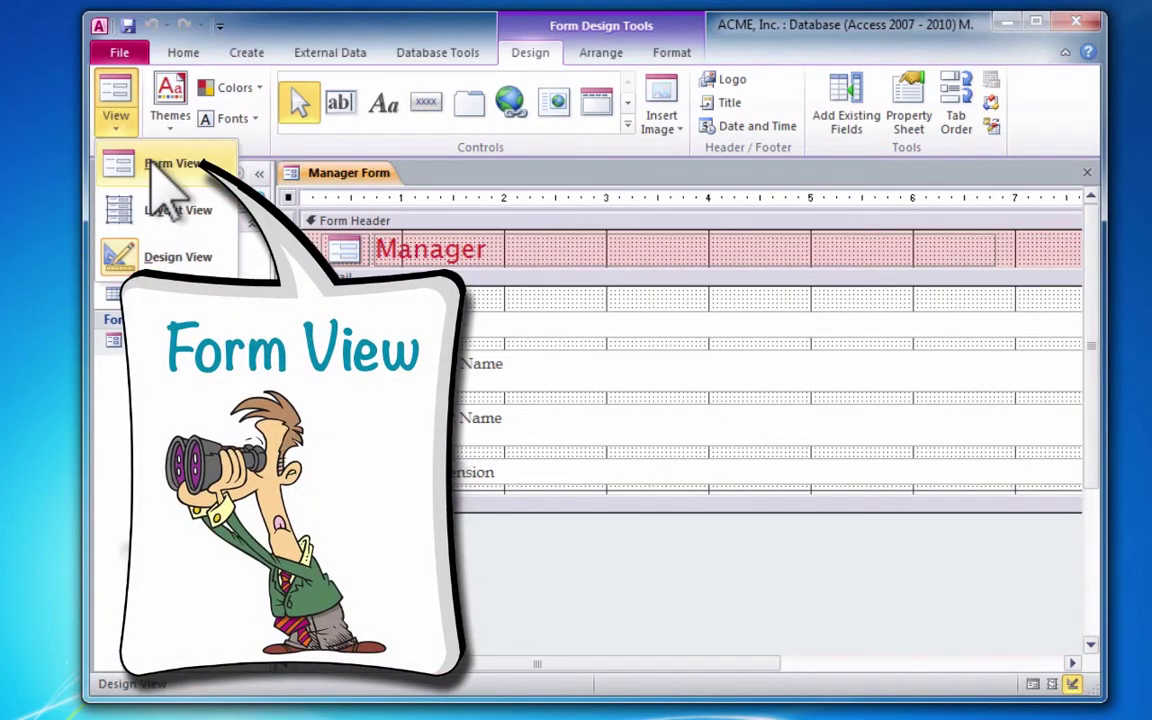
left_click(160, 163)
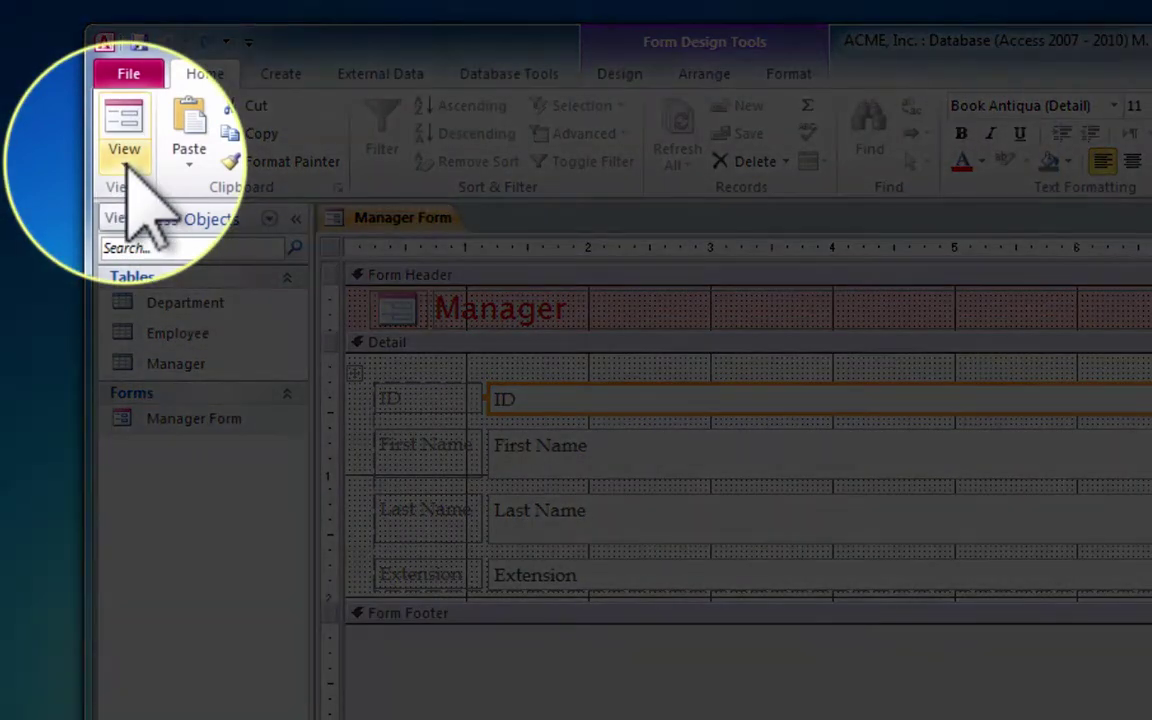
- In Layout View, delete the ID label and the ID value box from the Manager Form
left_click(124, 155)
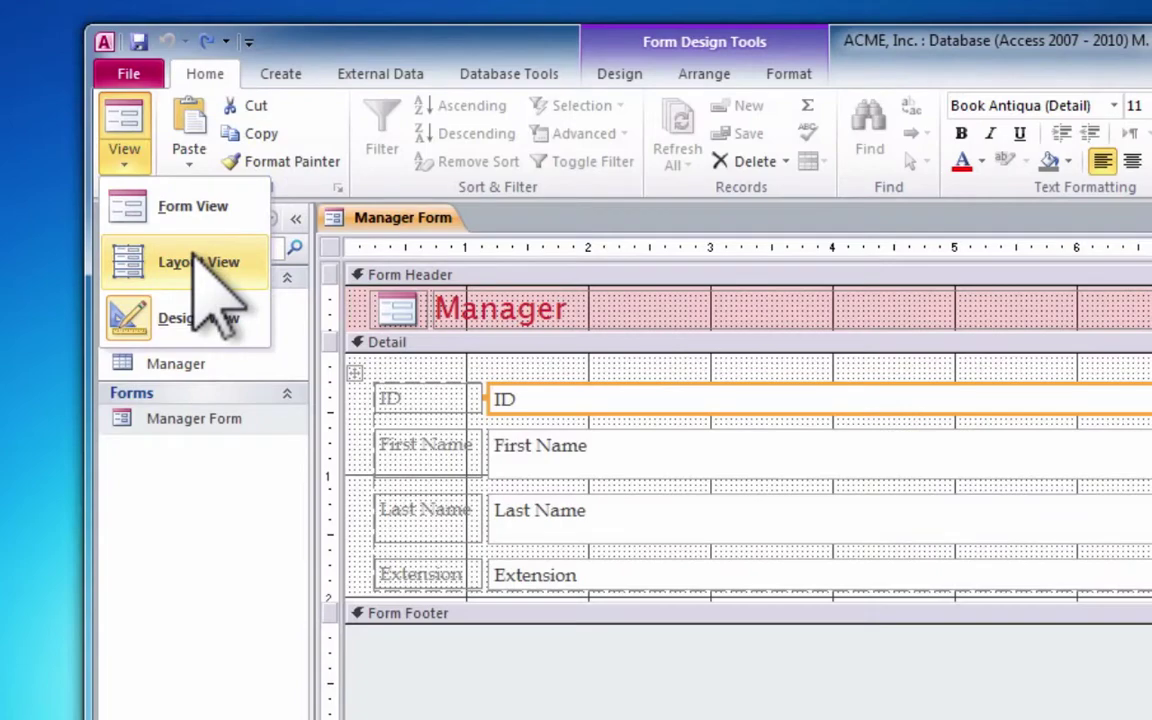
left_click(196, 260)
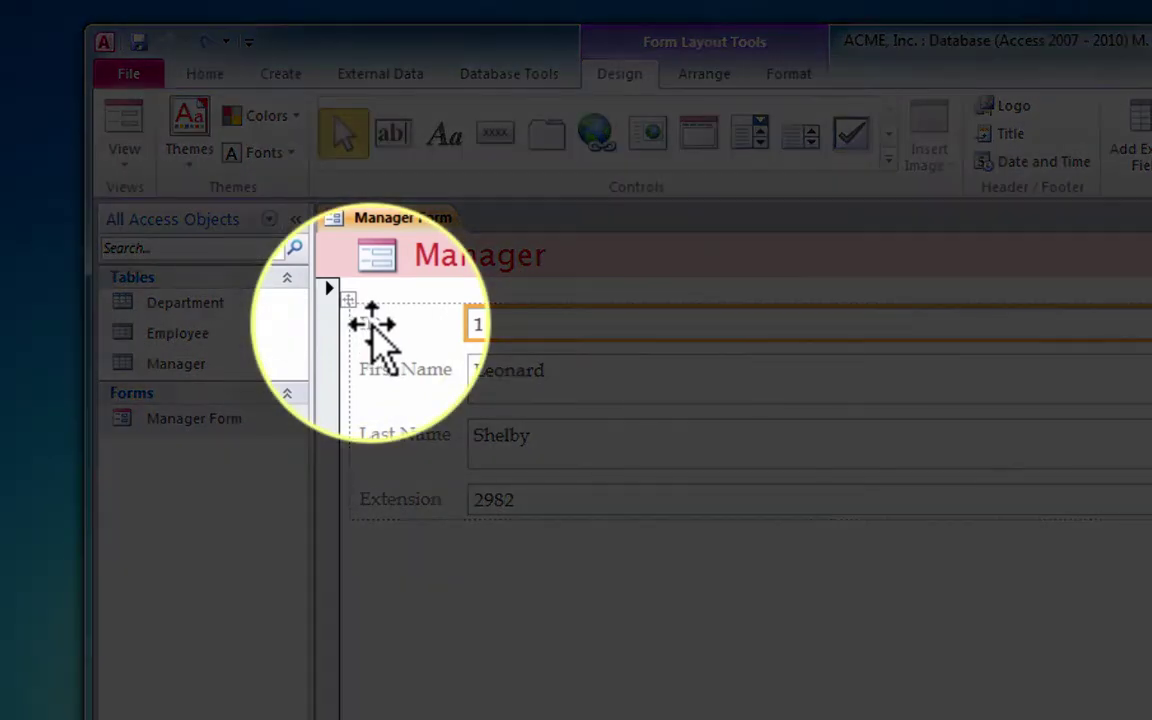
left_click(378, 330)
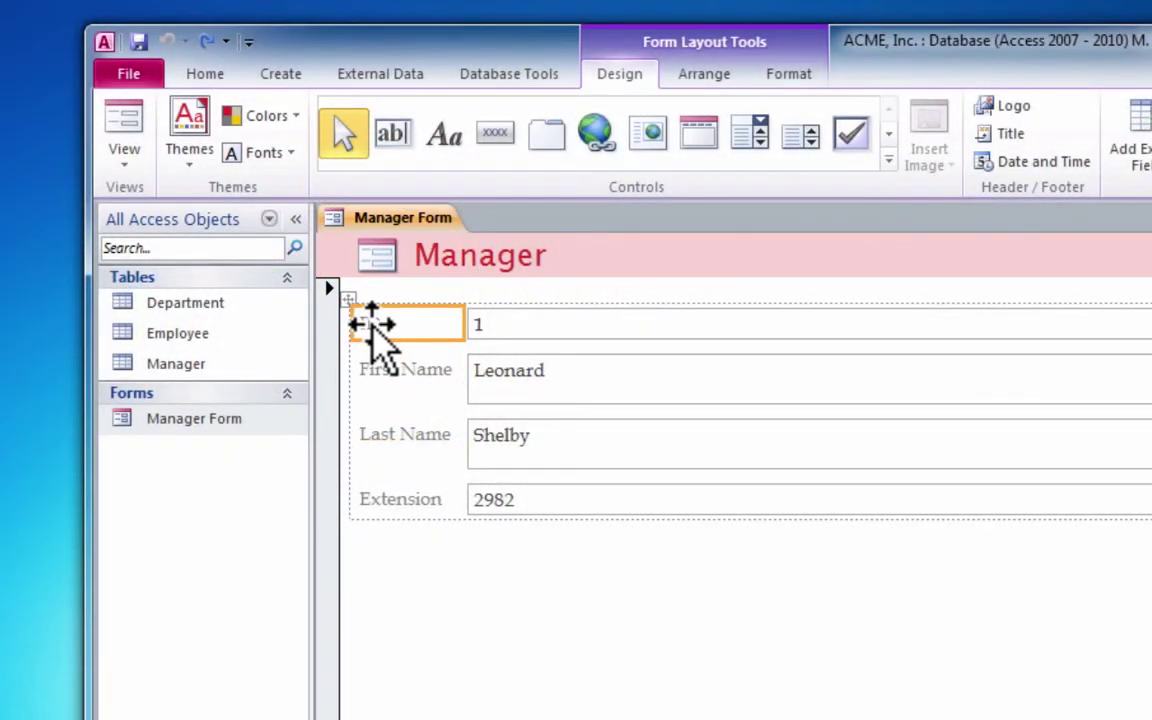
left_click(212, 73)
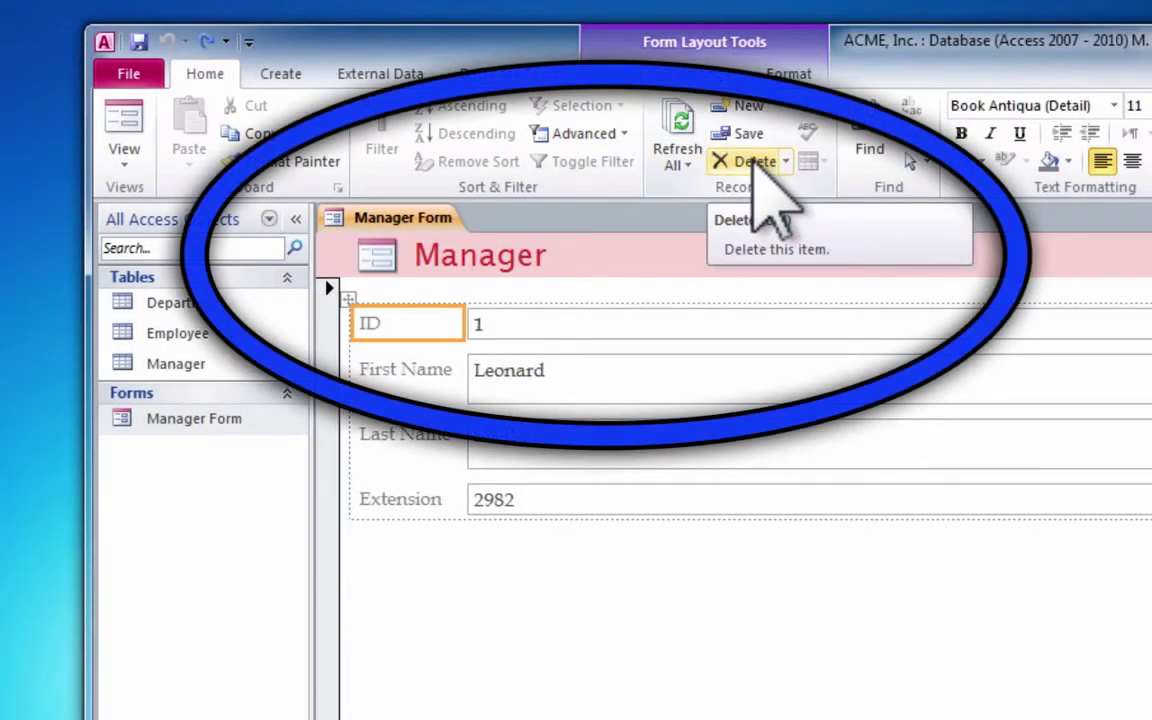
left_click(757, 163)
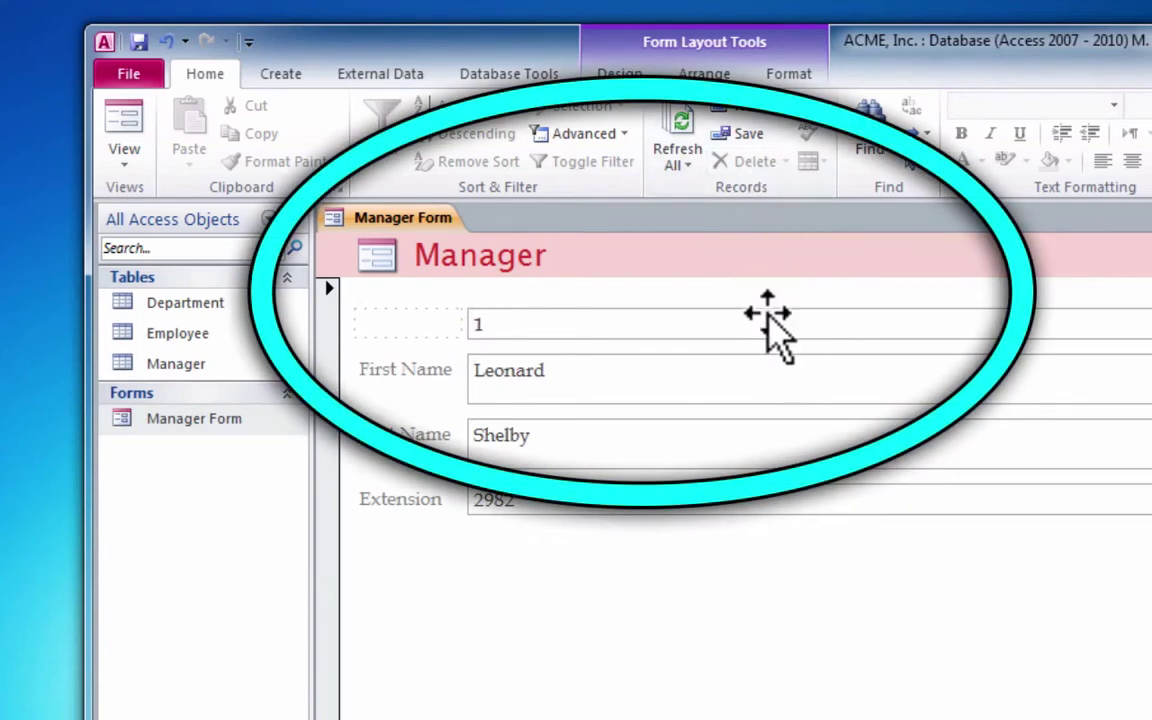
left_click(768, 318)
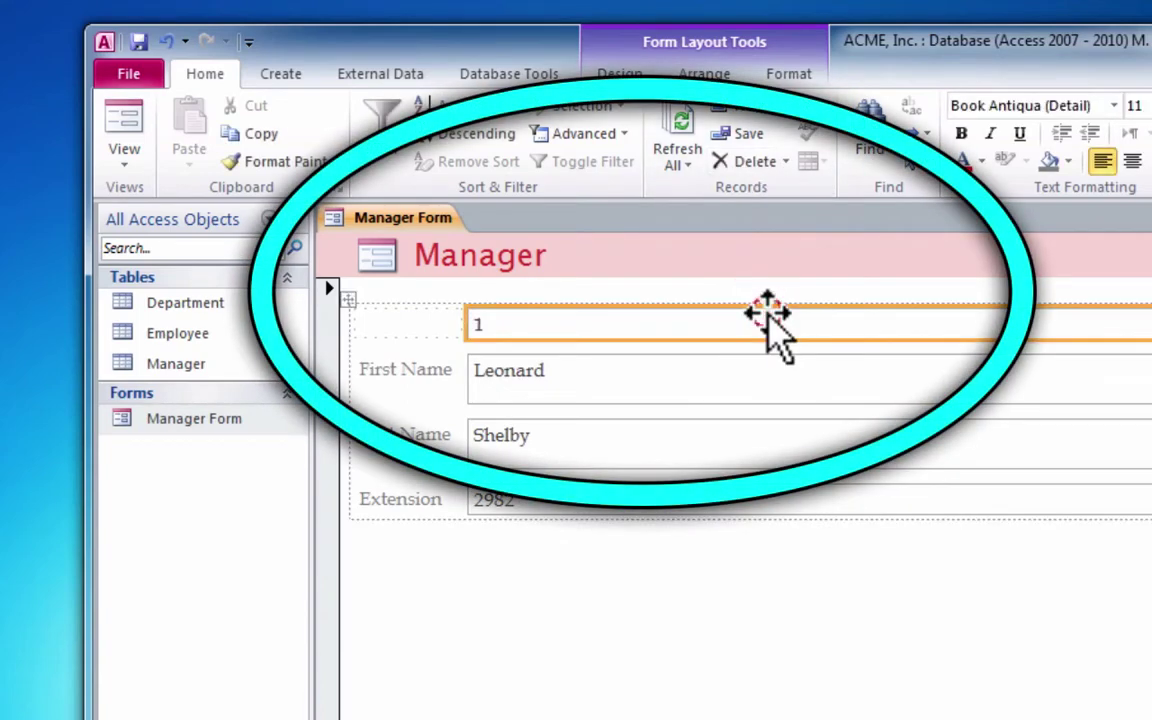
left_click(762, 162)
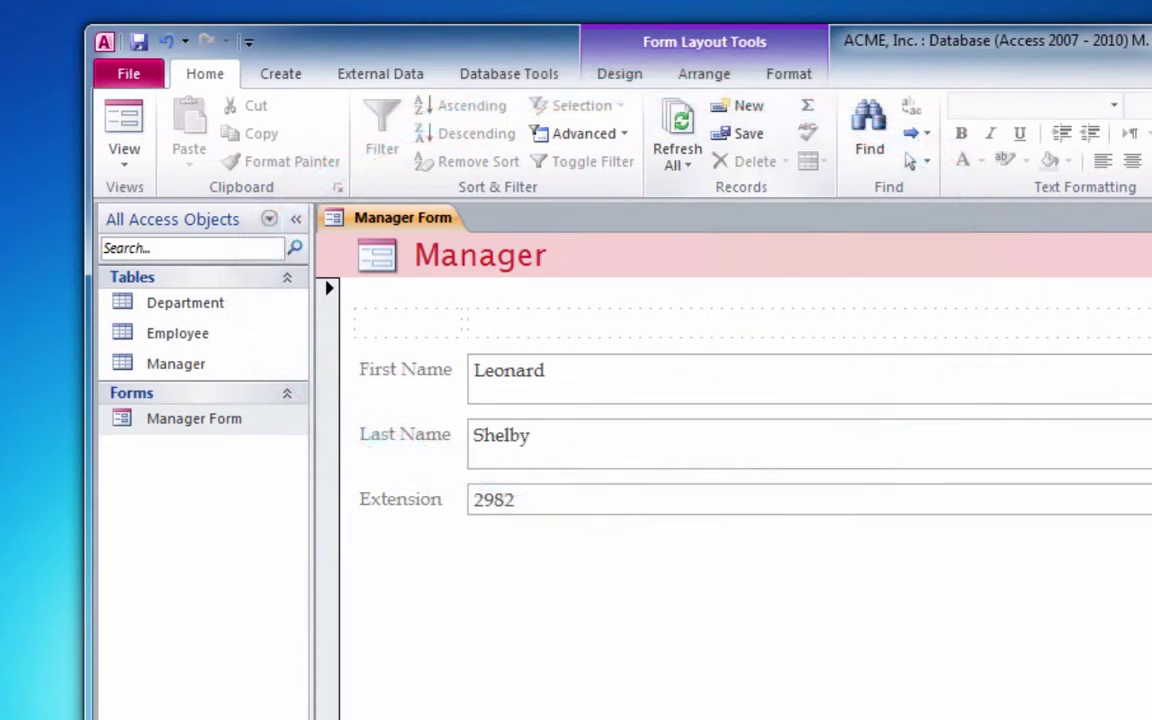
- Open the Manager and Department tables as datasheets
double_click(176, 364)
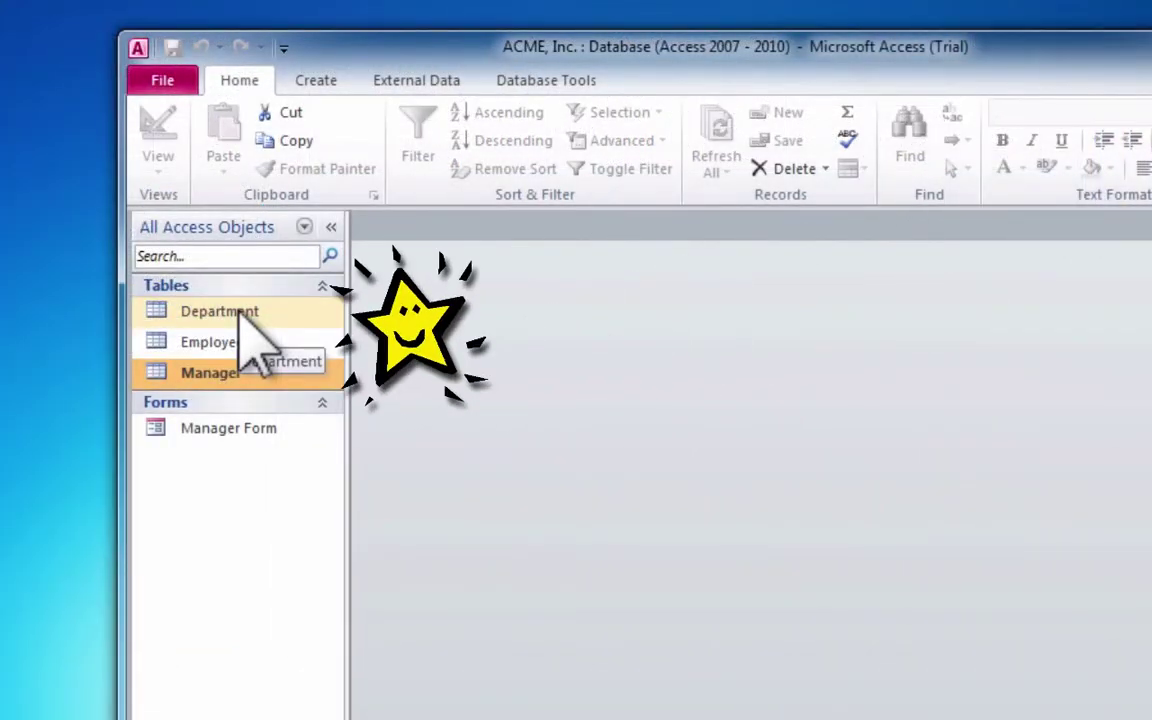
double_click(240, 313)
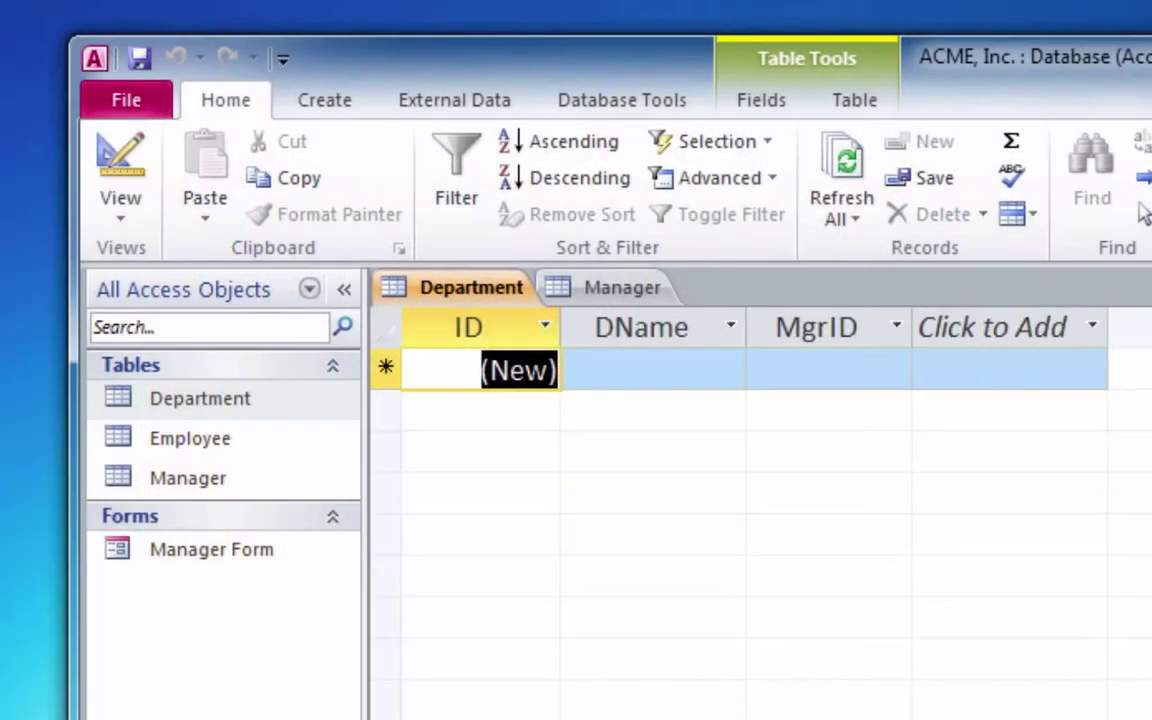
- Enter the first Department record with DName Sales and MgrID 4
key("Tab")
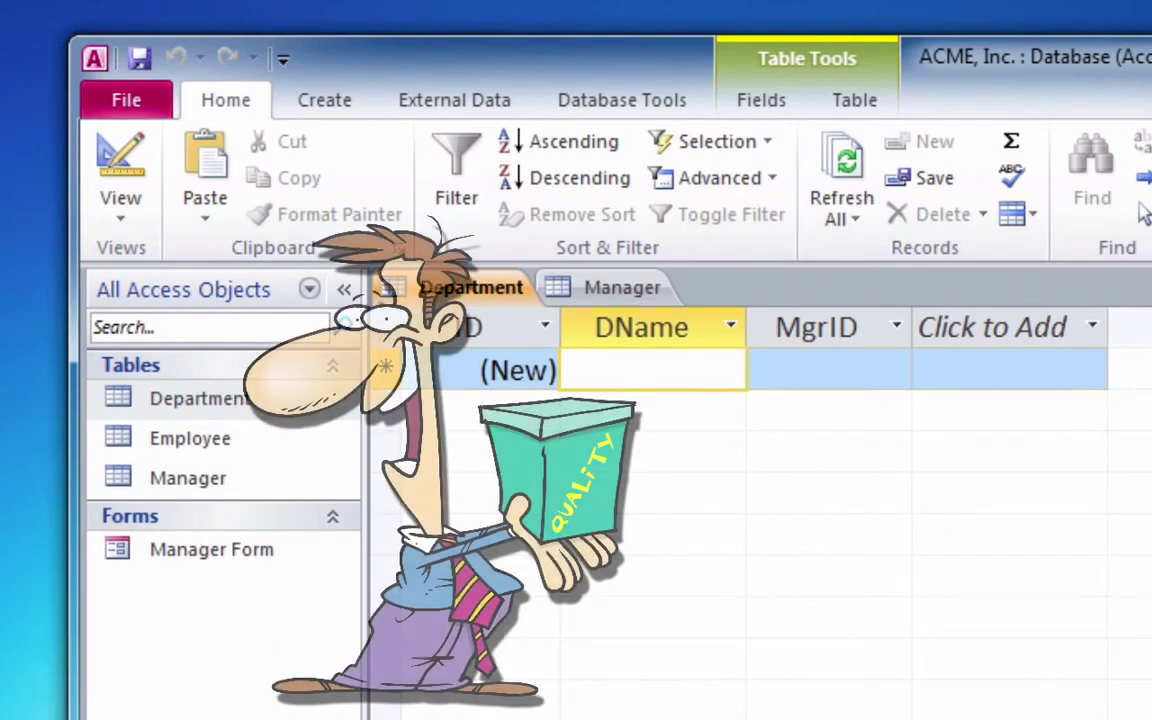
type("Sales")
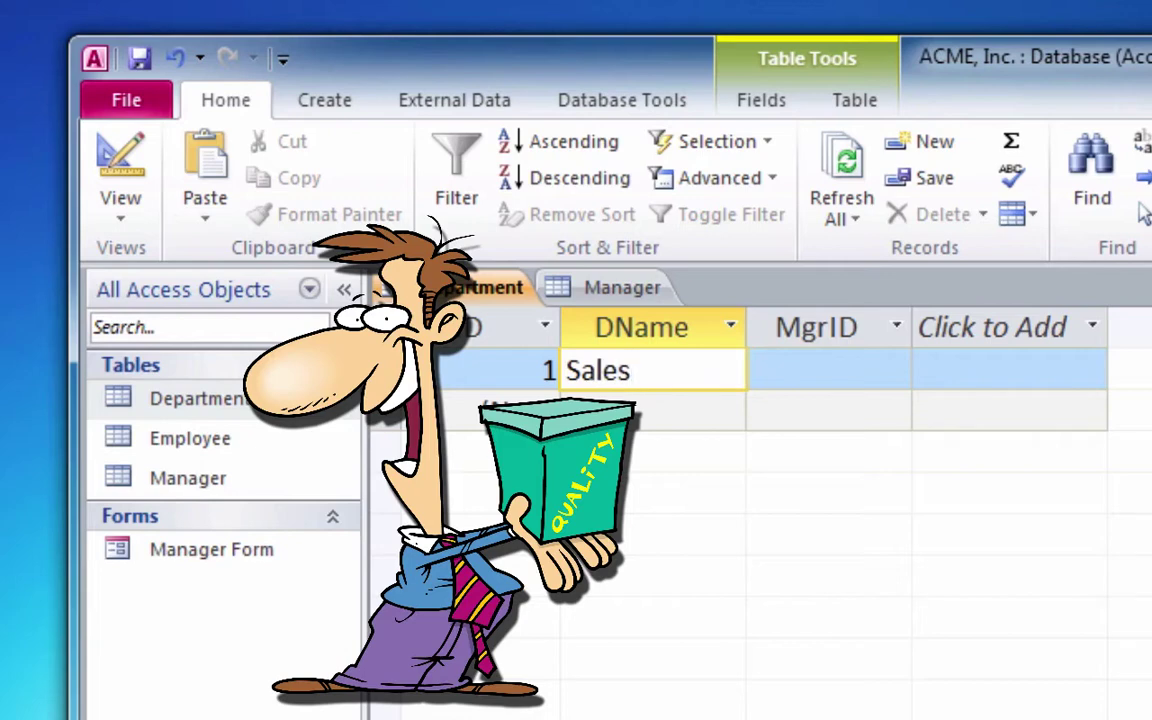
key("Tab")
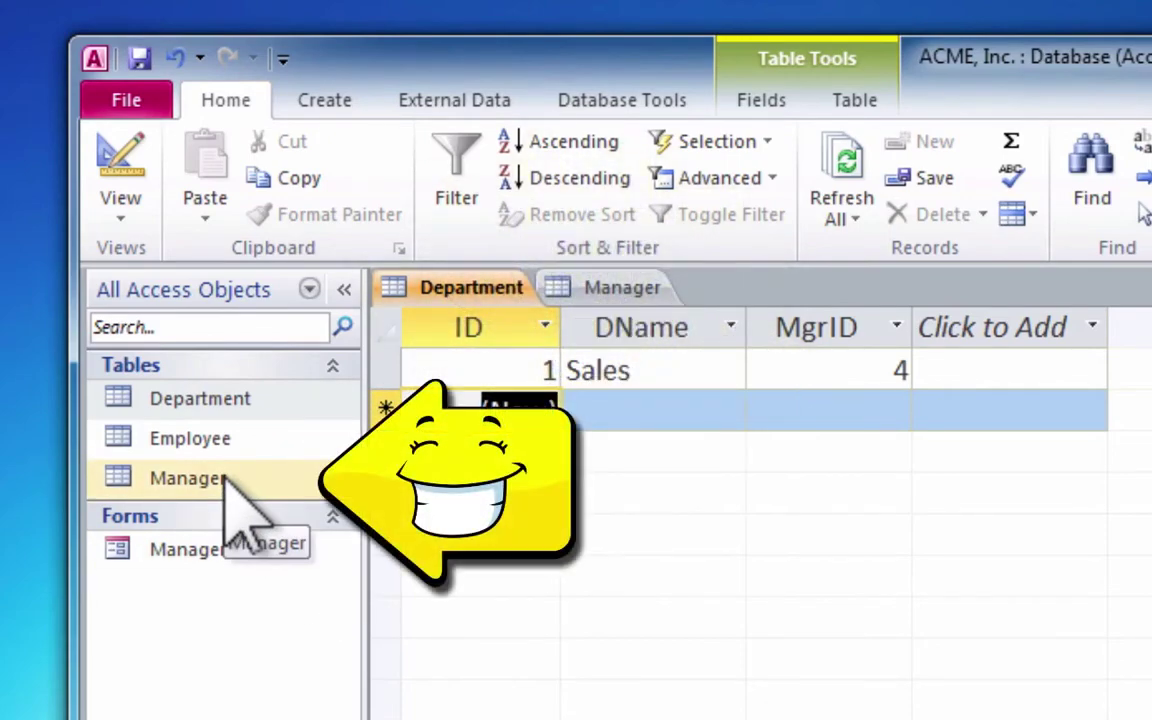
- Look up manager IDs in the Manager table, then return to the Department table
double_click(226, 480)
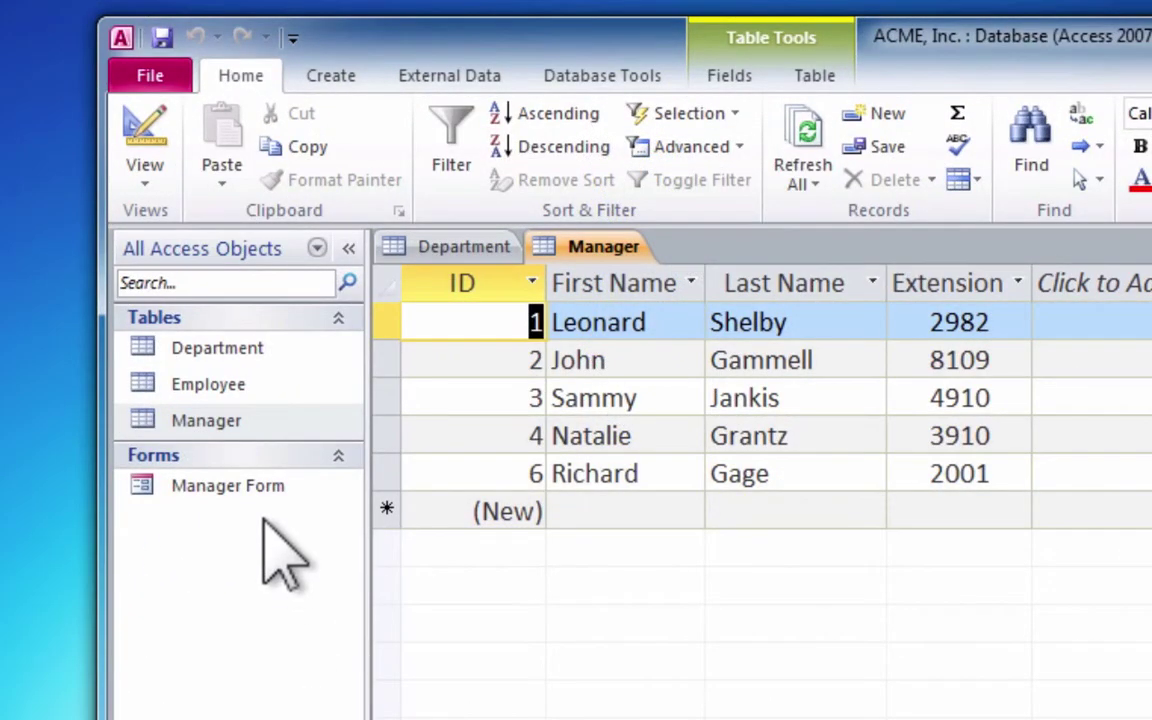
double_click(264, 348)
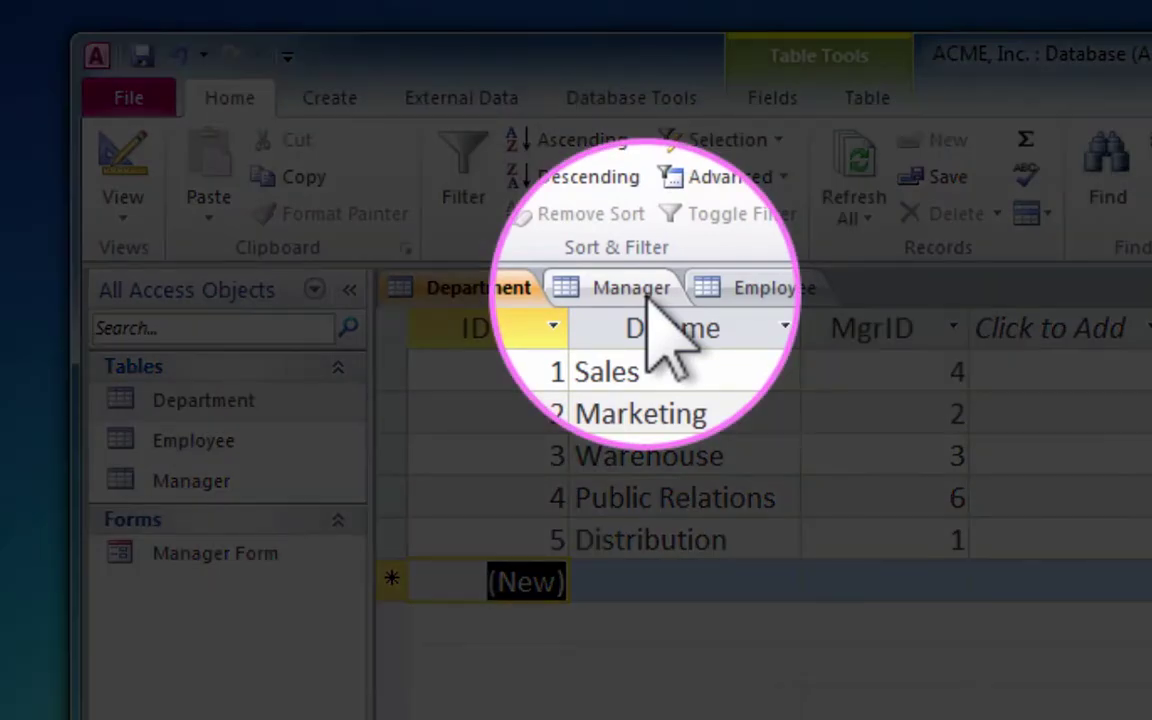
- Bring the Manager table's datasheet to the front
left_click(640, 292)
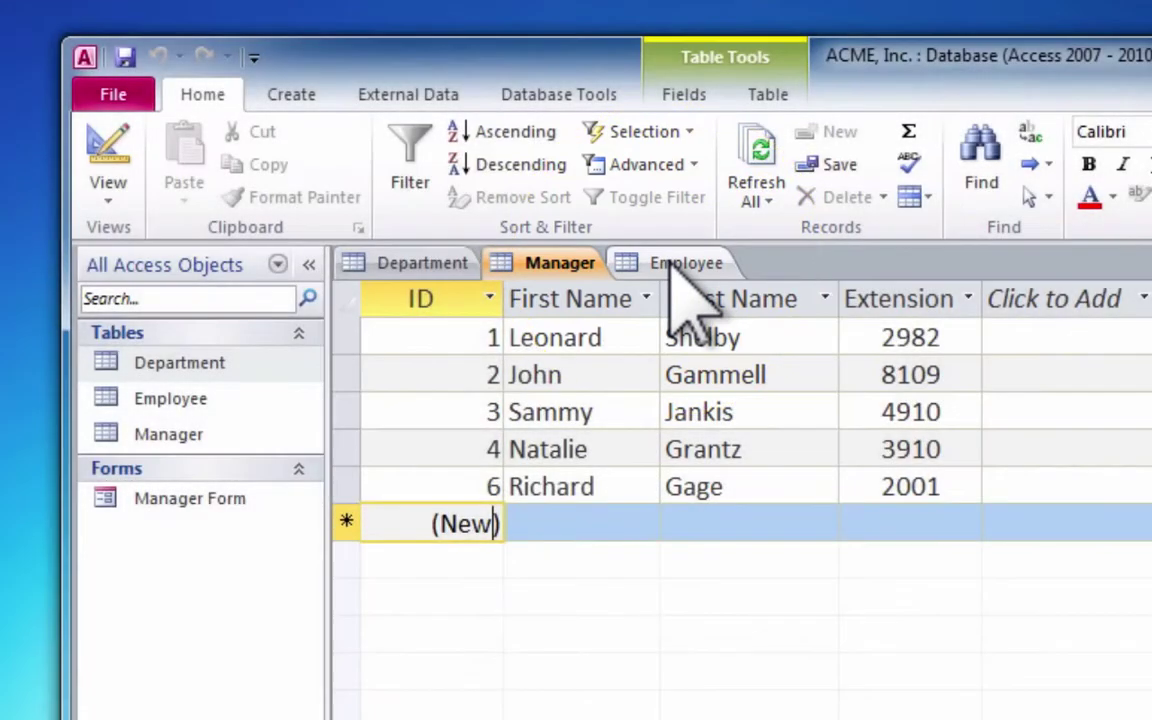
- Show the Employee datasheet and scroll down to the last record, ID 19
left_click(680, 264)
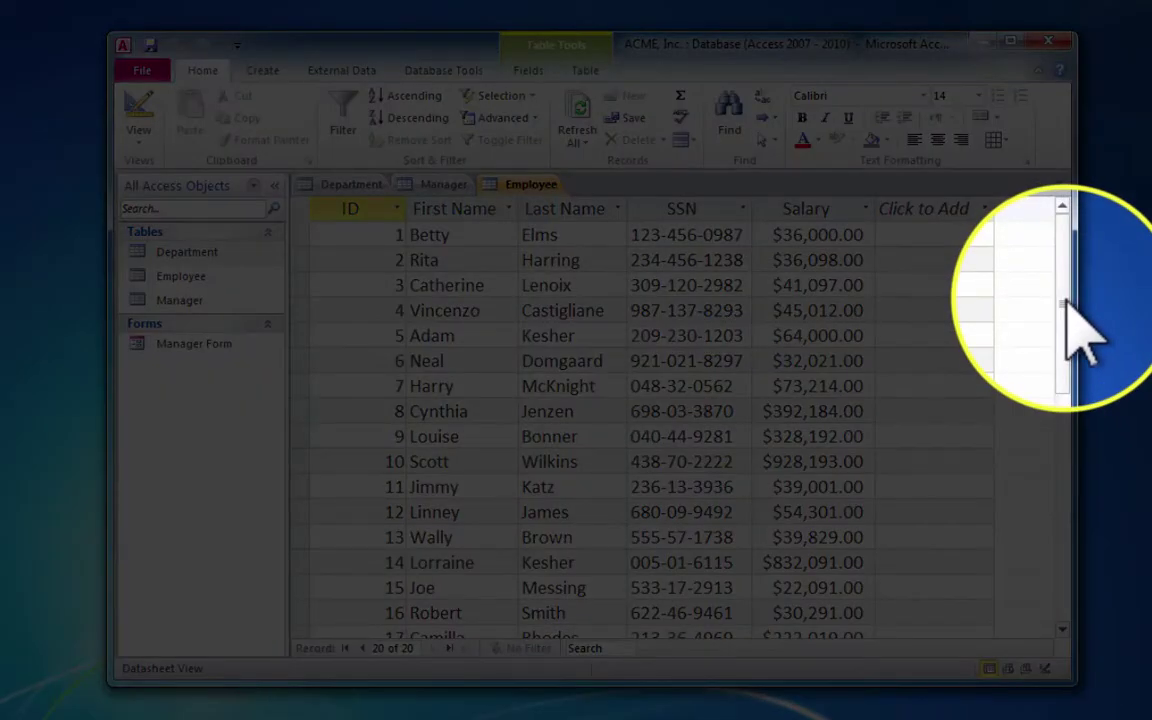
left_click(1066, 302)
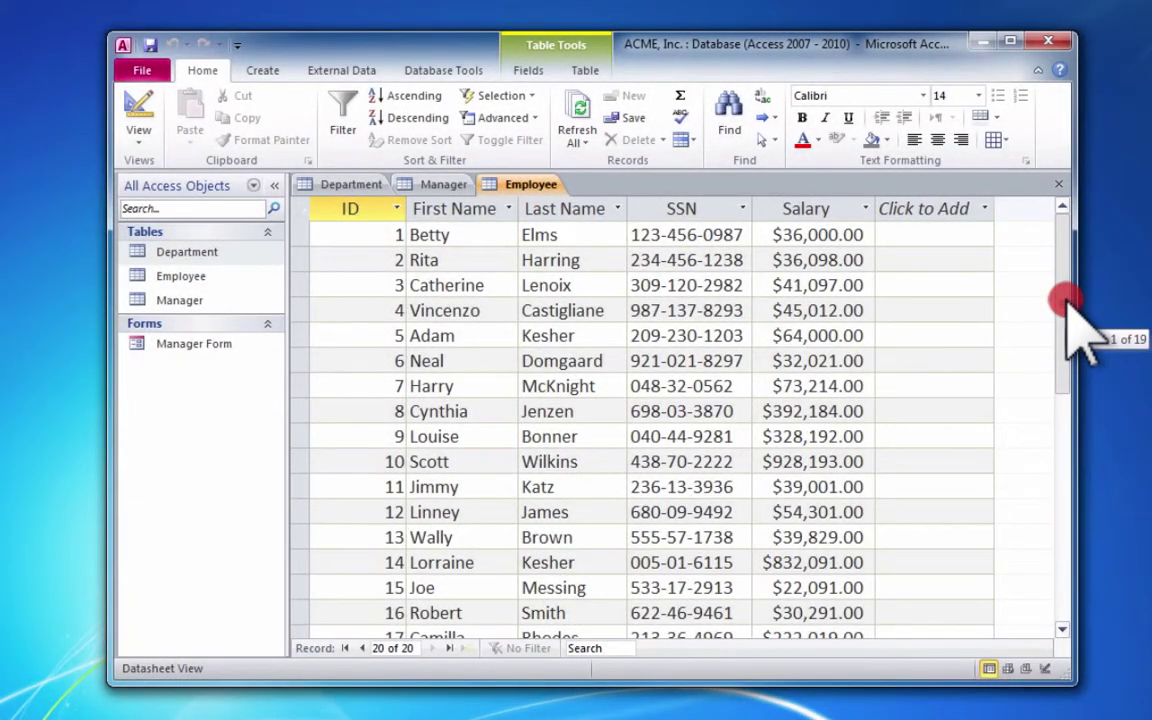
left_click_drag(1066, 302, 1066, 423)
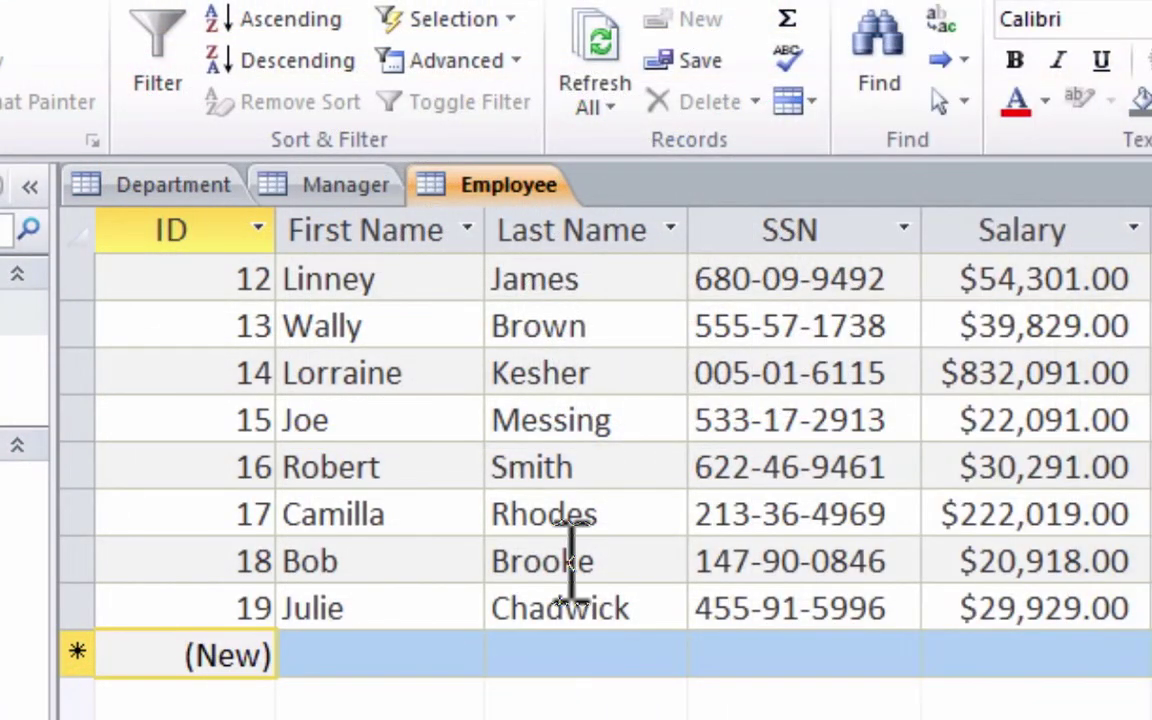
- Retype employee 18's misspelled last name correctly and save the record
double_click(571, 560)
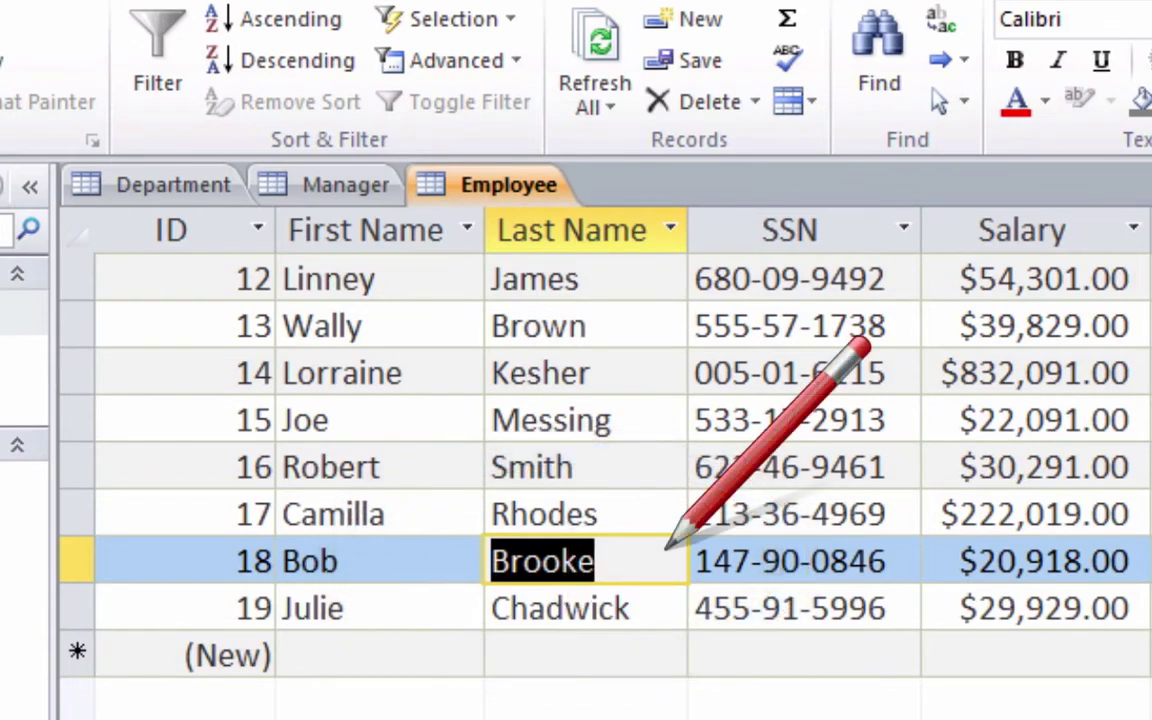
type("Booker")
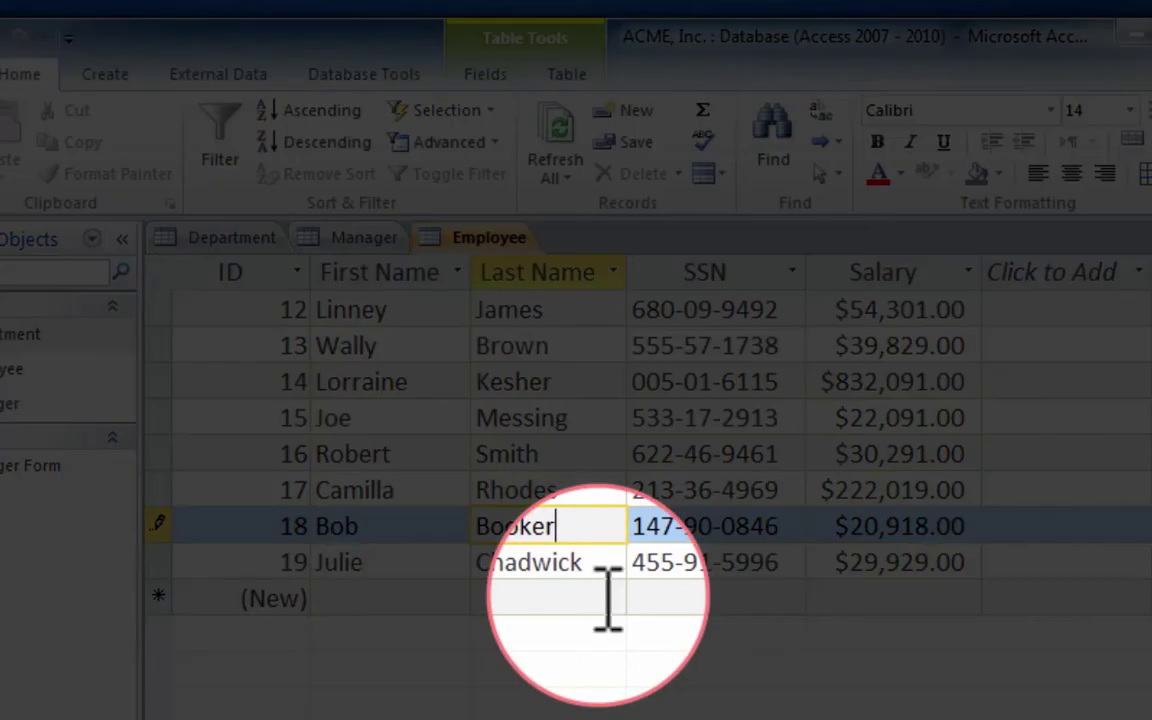
left_click(608, 598)
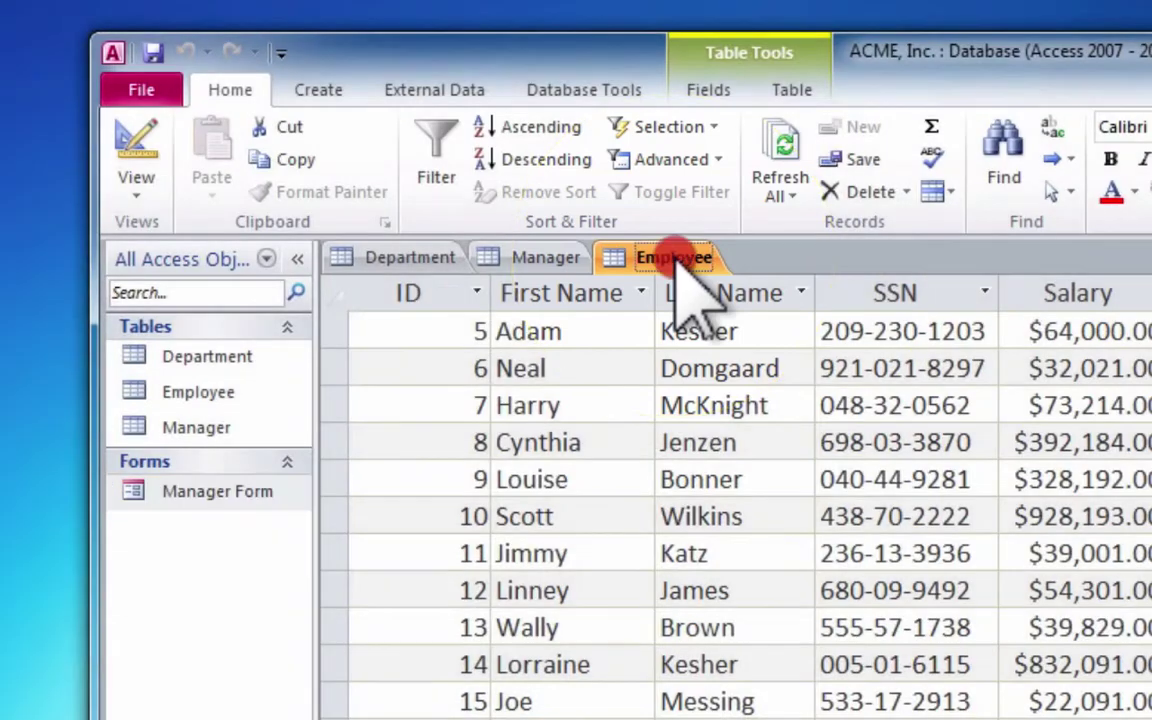
- Build a new form from the Employee table and save it under the name Employee
left_click(676, 263)
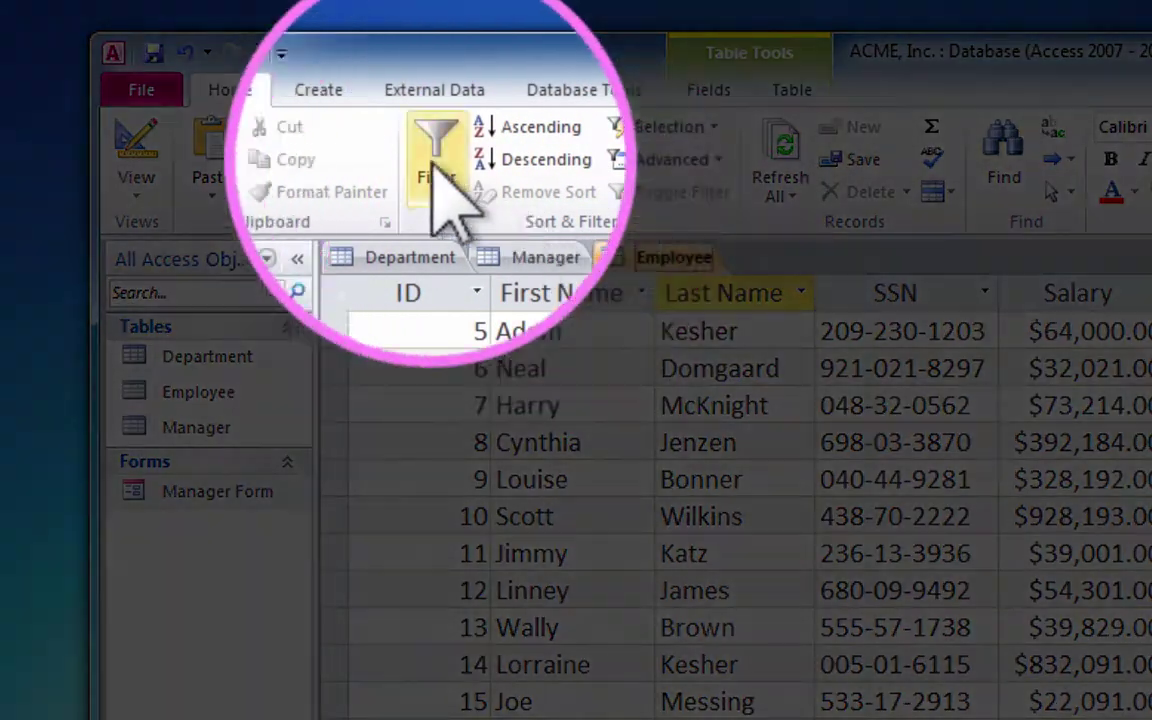
left_click(329, 92)
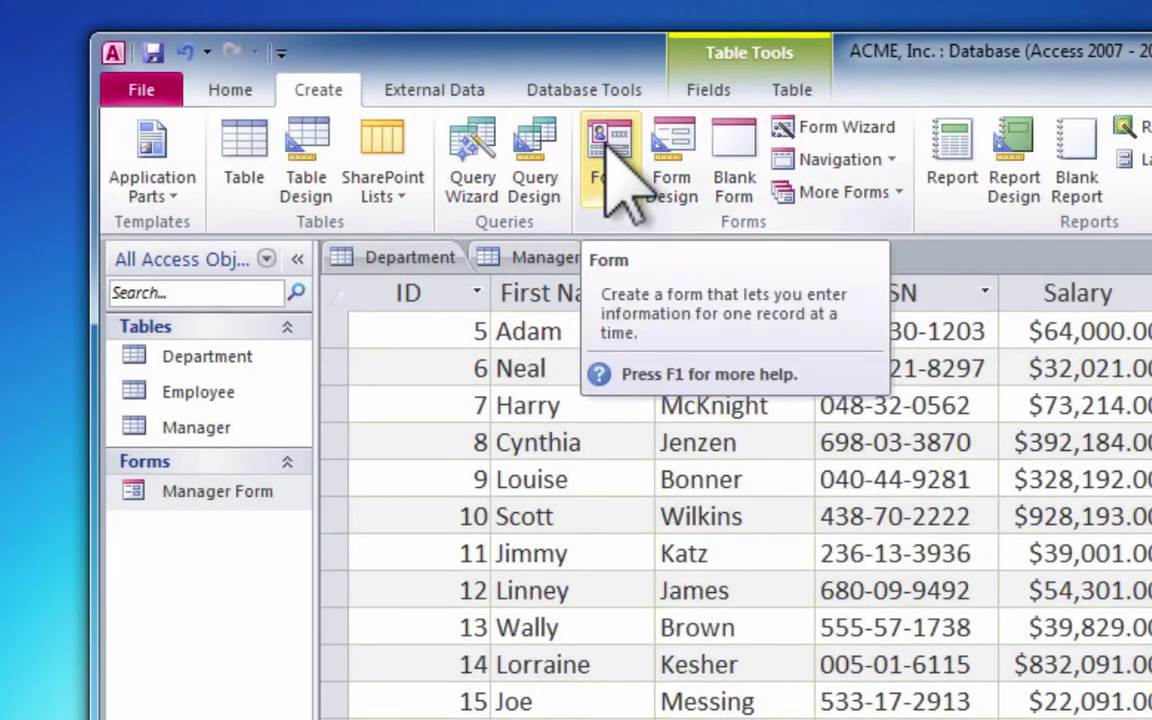
left_click(607, 152)
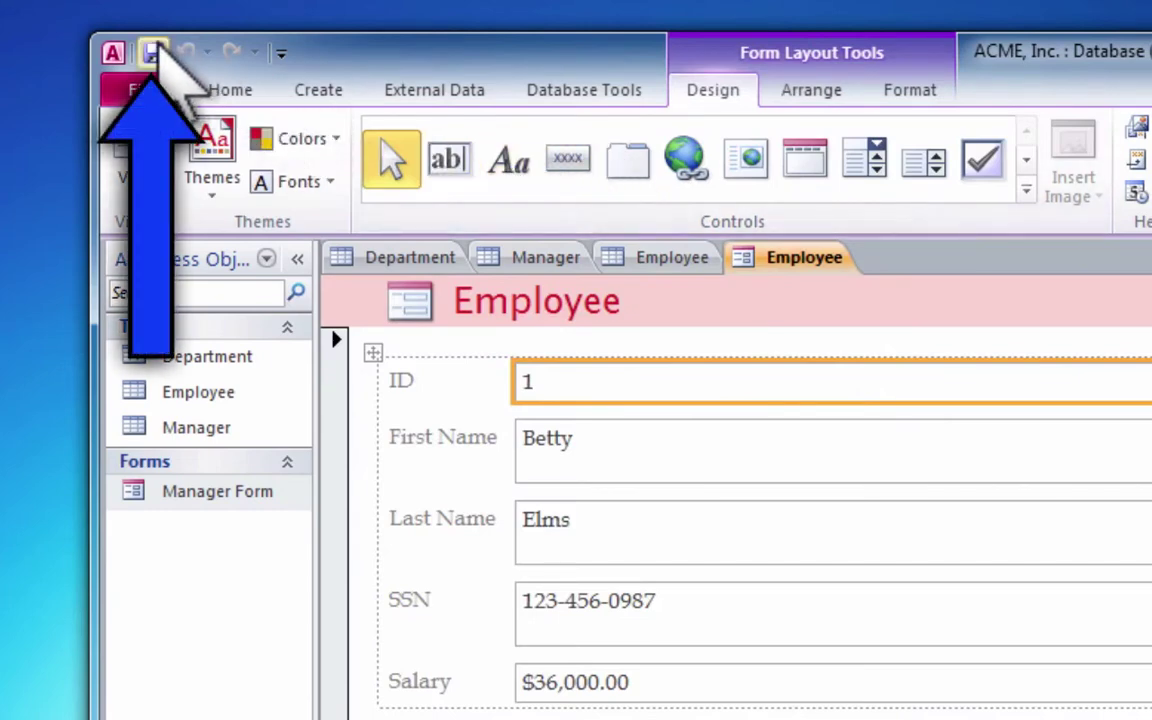
left_click(153, 52)
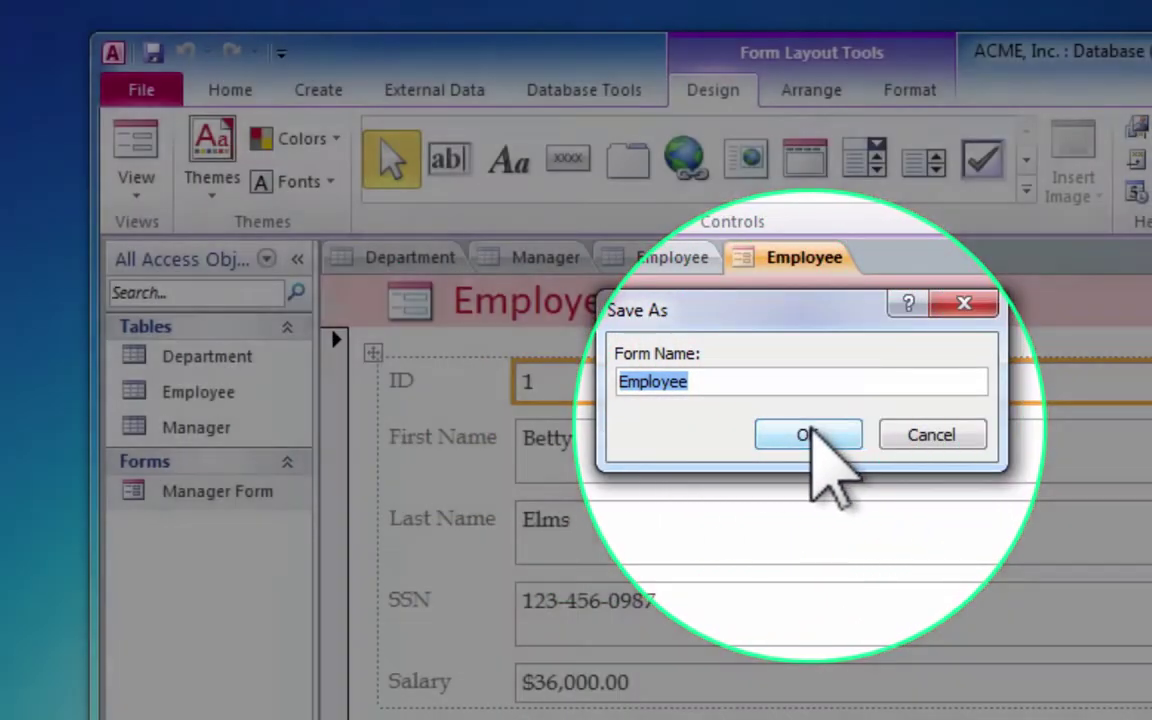
left_click(813, 436)
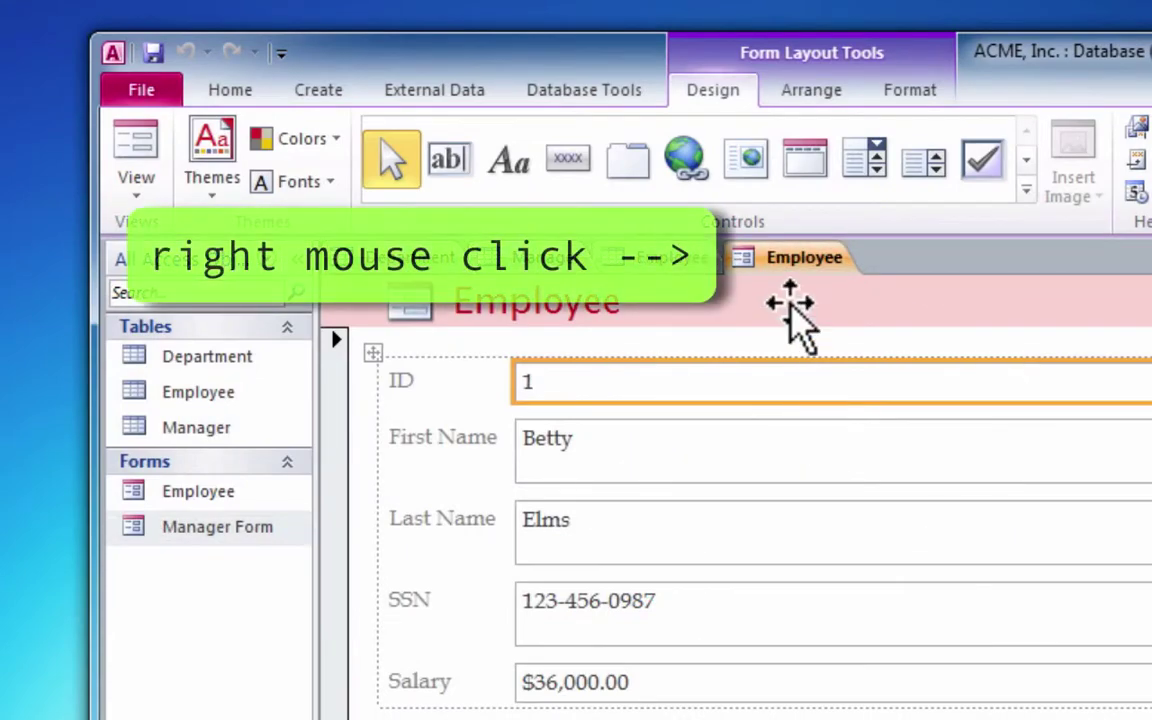
- Close the Employee form, then reopen it from the Navigation Pane's Forms list
right_click(790, 266)
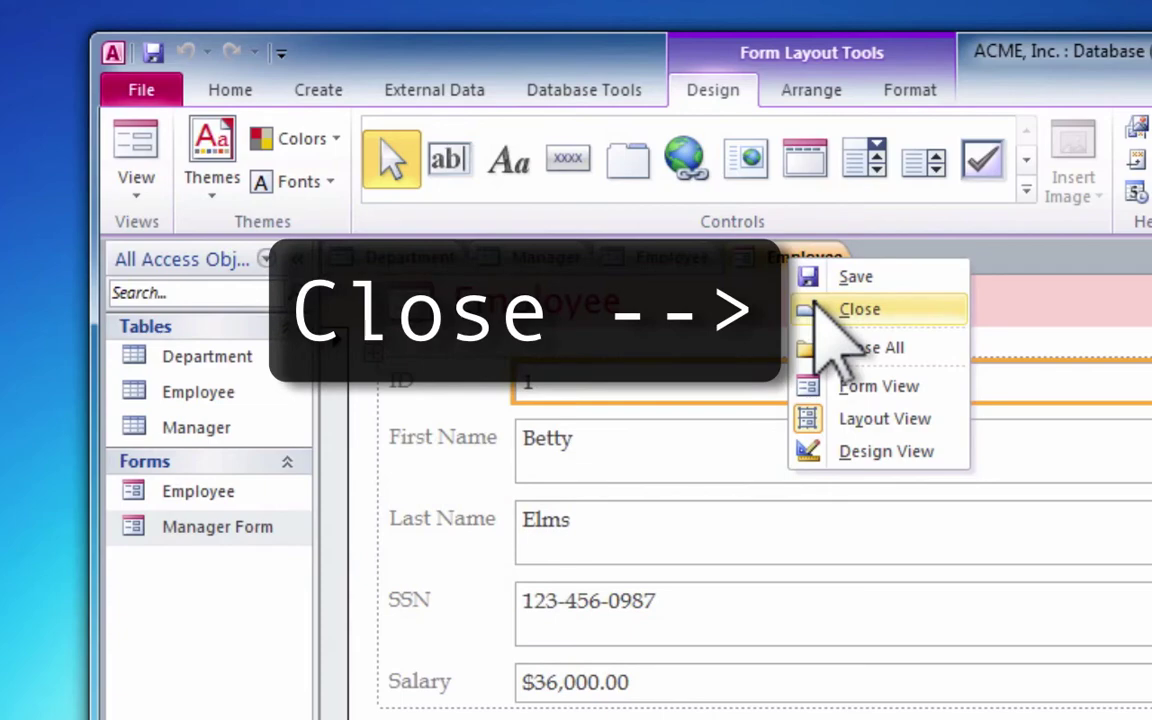
left_click(820, 311)
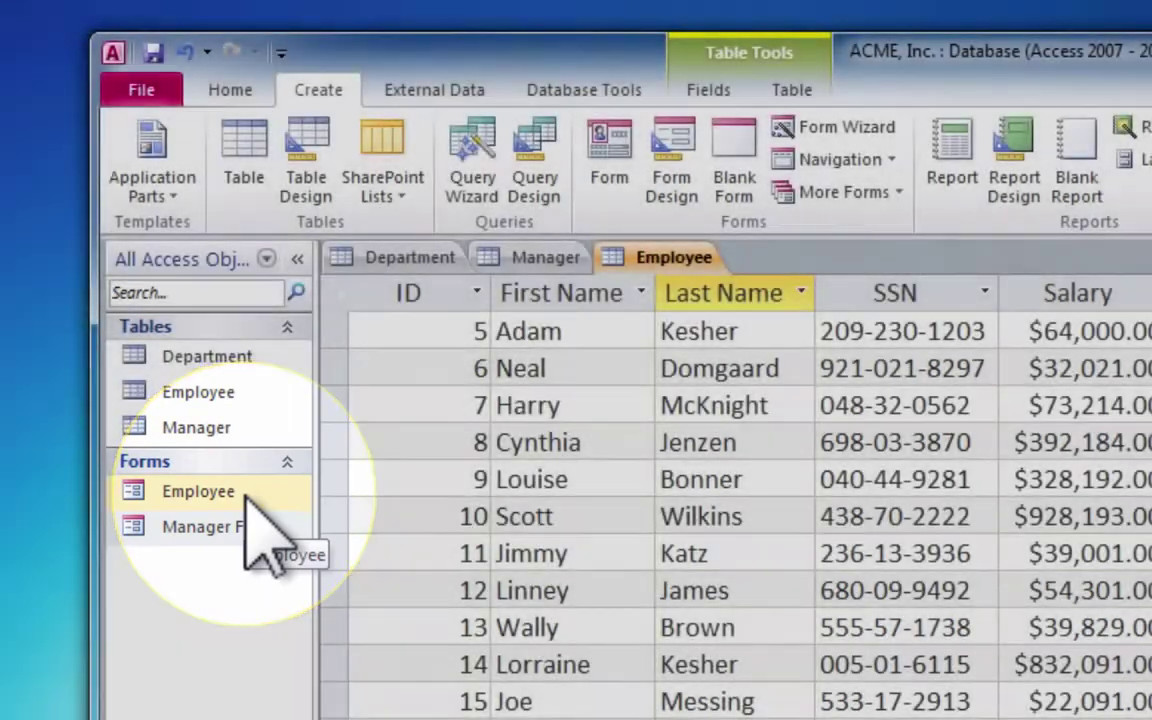
double_click(198, 491)
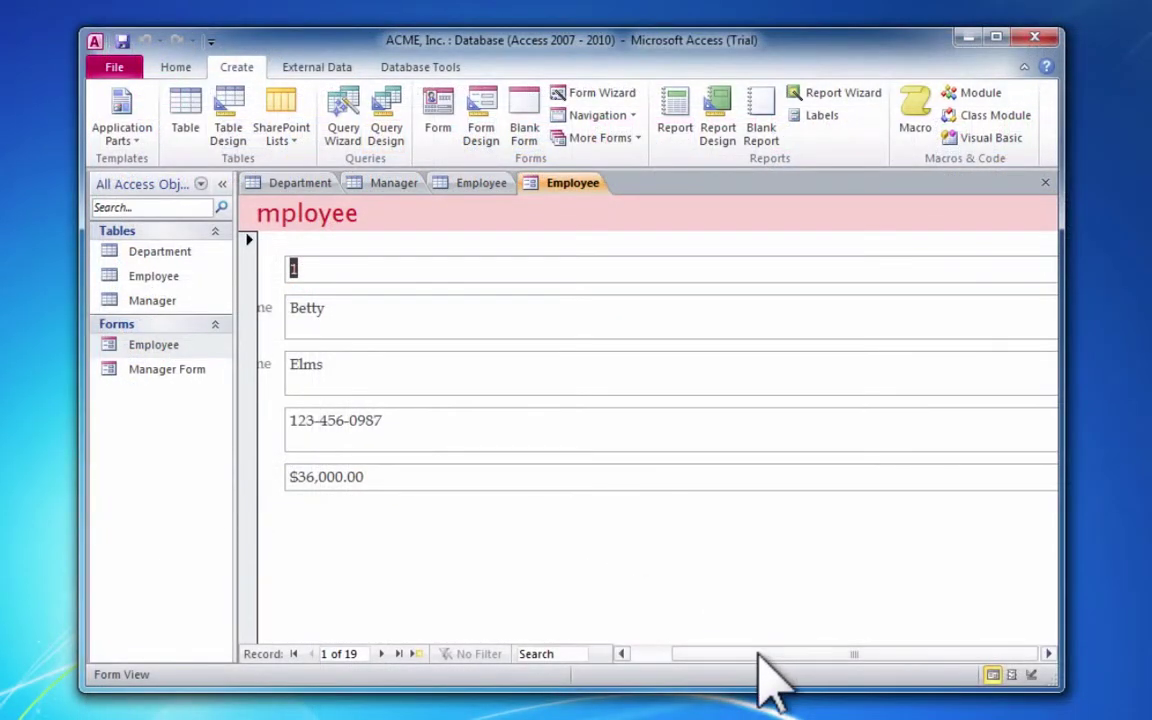
- Page the Employee form forward five records to reach record 6 of 19
left_click(757, 654)
left_click_drag(757, 654, 674, 654)
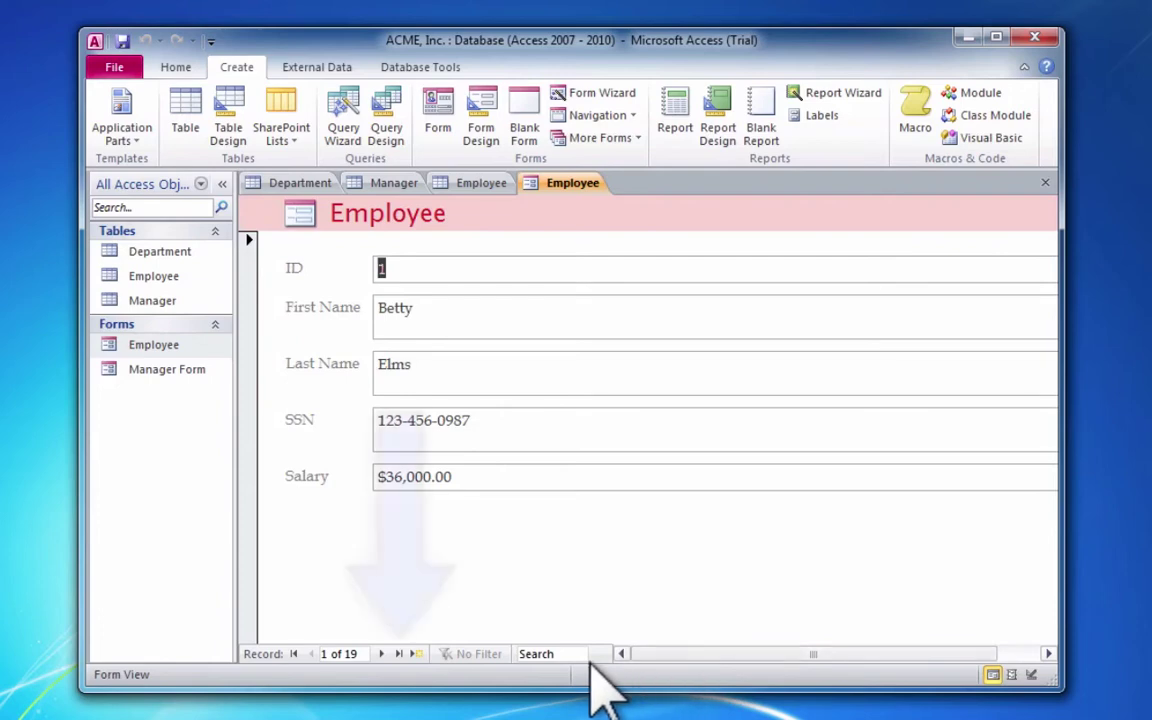
left_click(385, 655)
left_click(385, 655)
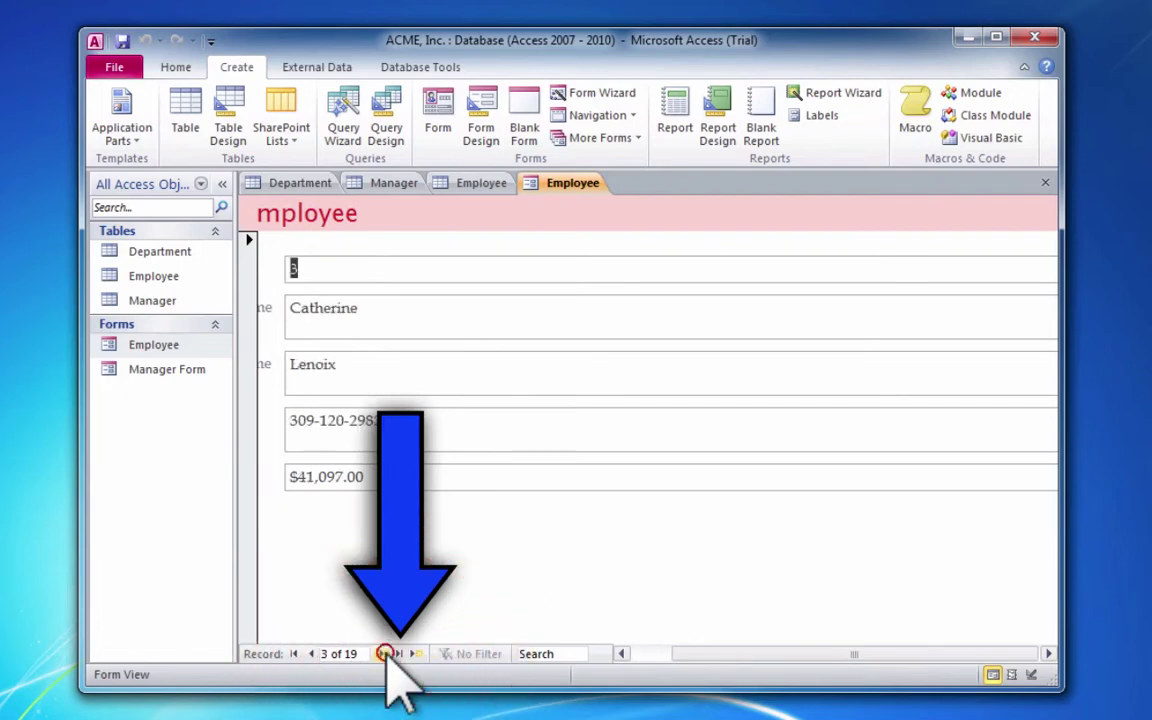
left_click(385, 655)
left_click(385, 655)
left_click(385, 655)
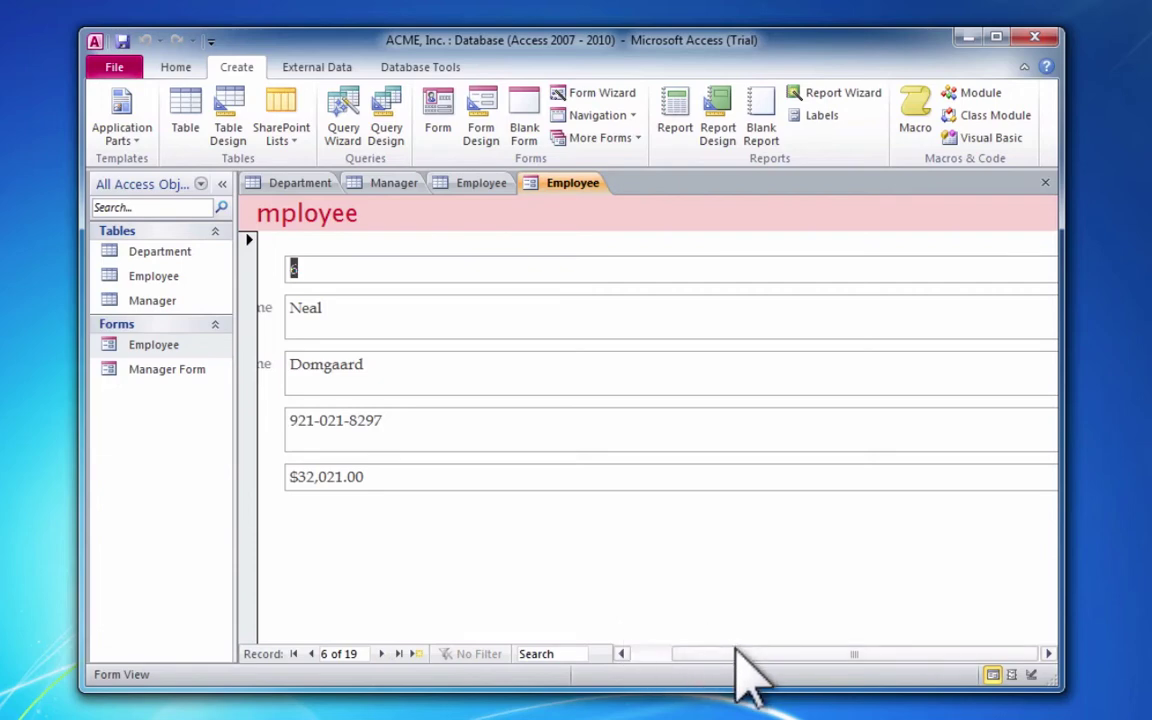
left_click_drag(737, 655, 680, 655)
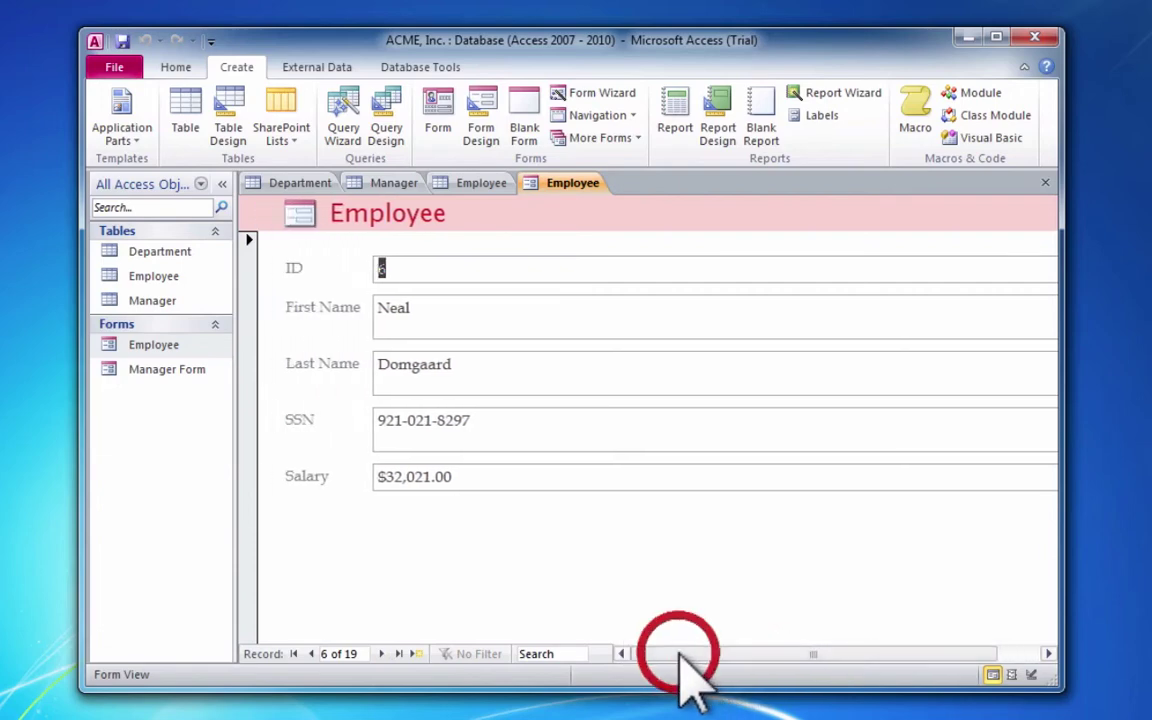
- Overwrite record 6's SSN with the corrected number and save the record
key("Tab")
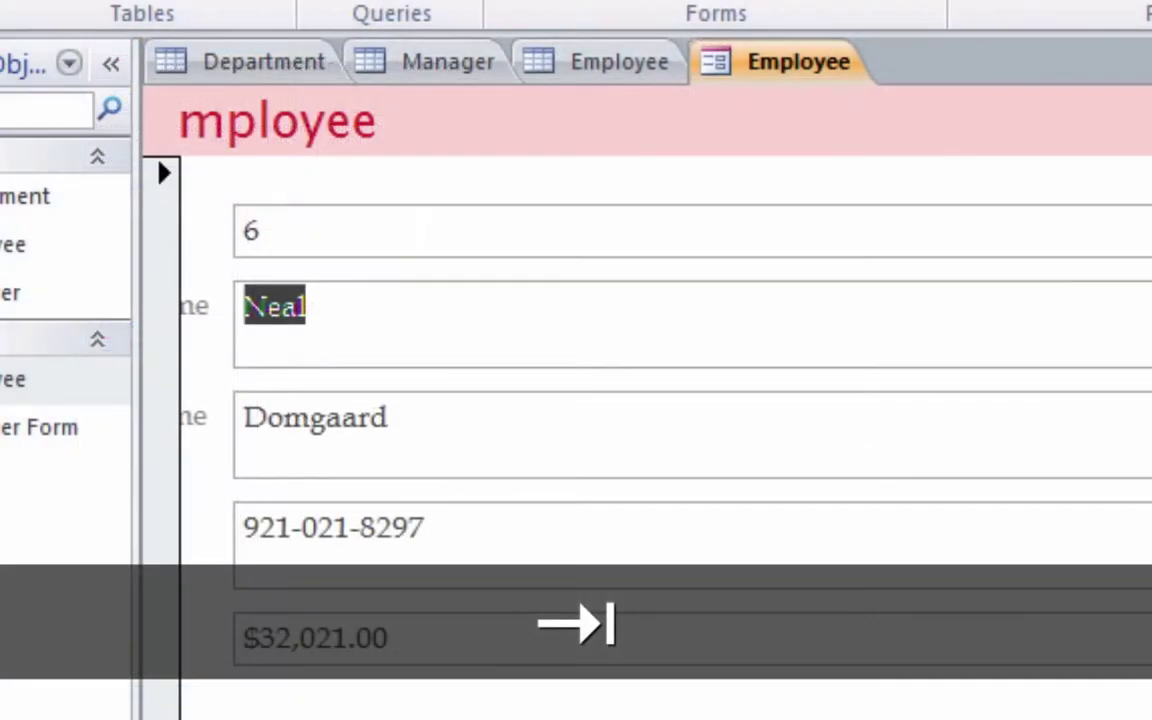
key("Tab")
key("Tab")
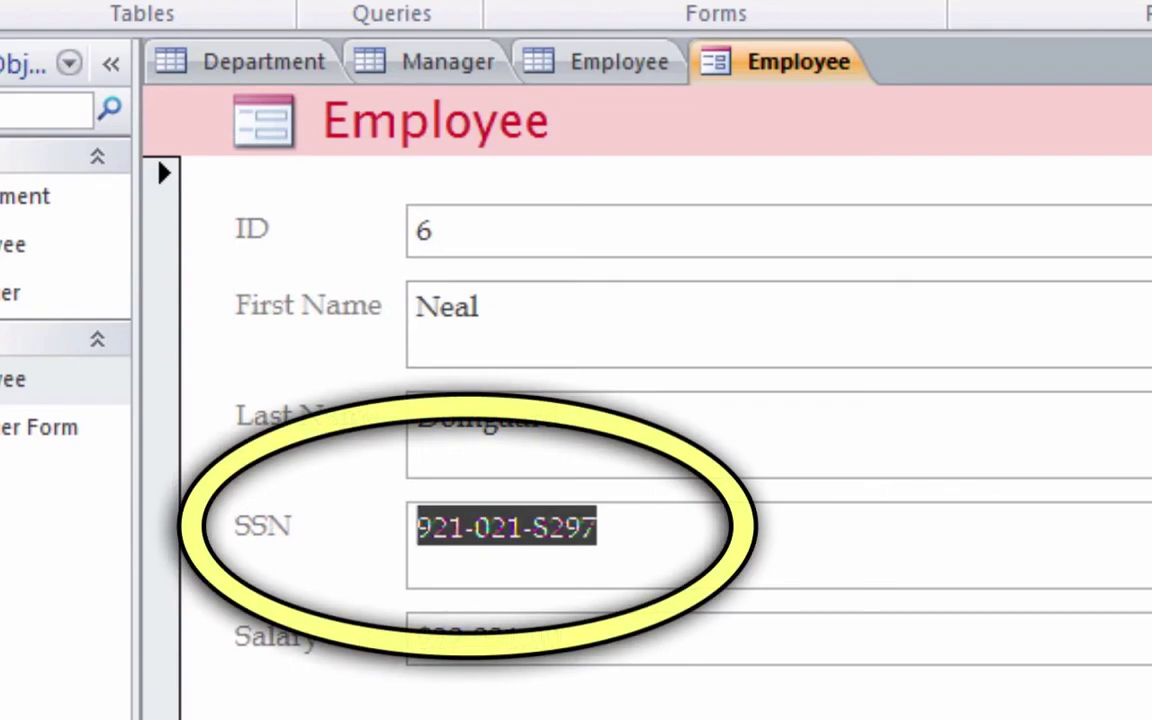
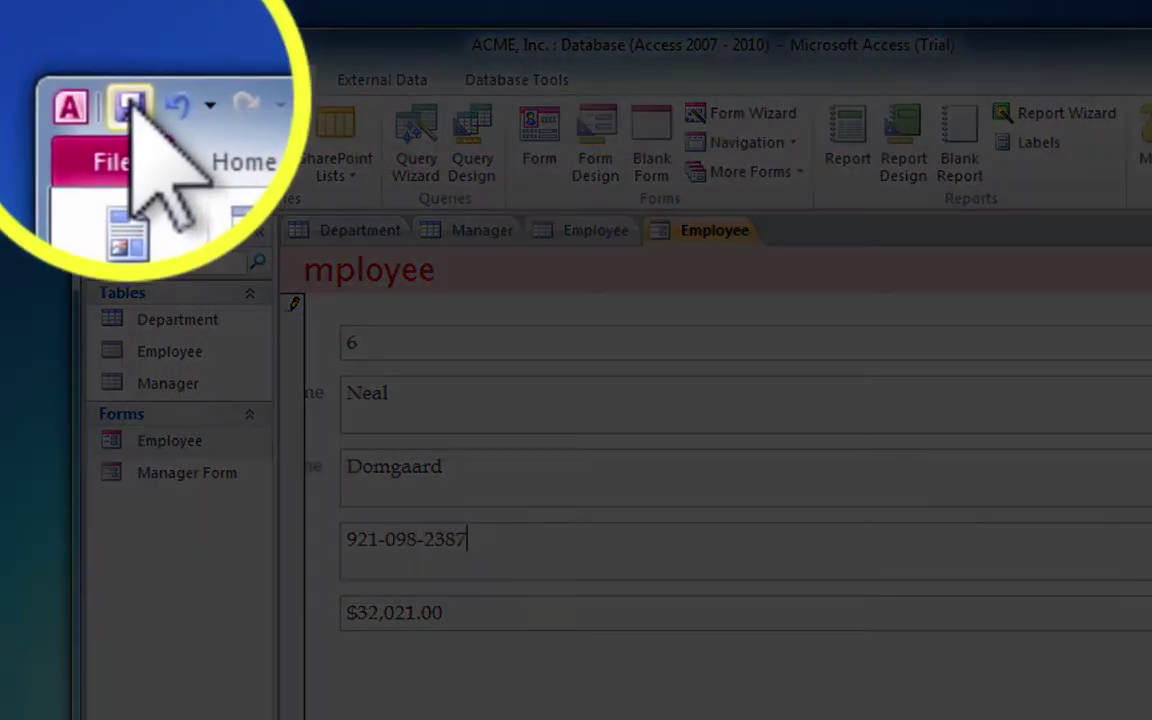
left_click(129, 47)
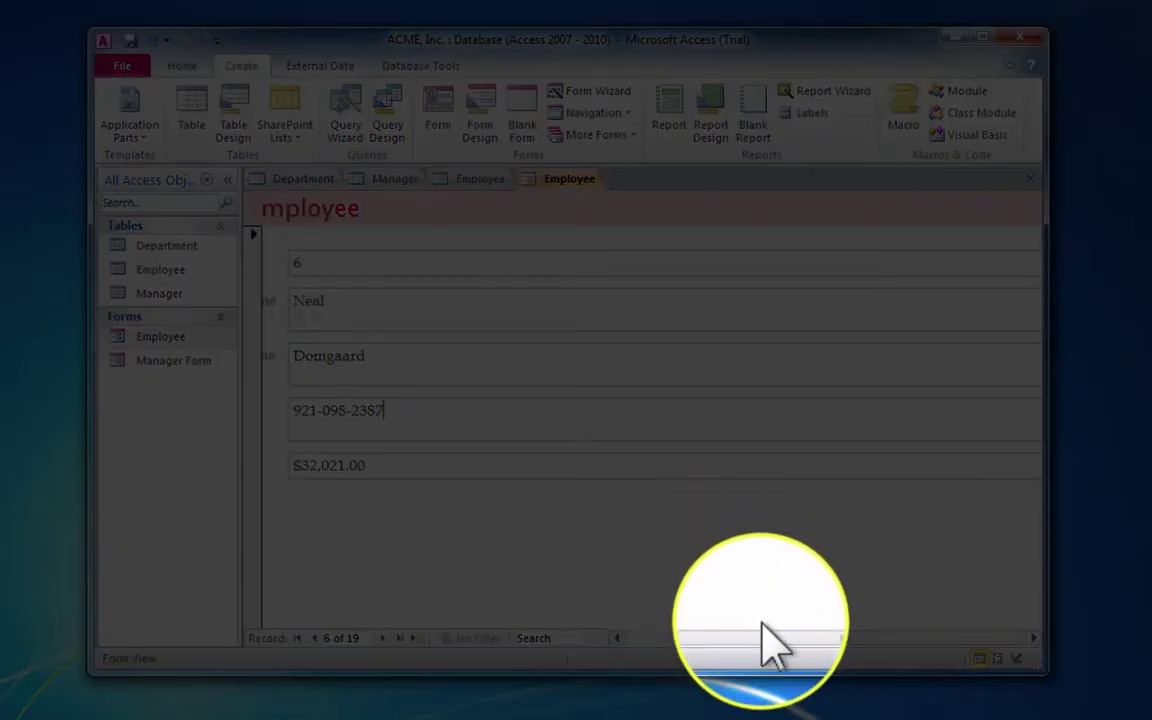
- Collapse the Navigation Pane with the Shutter Bar button so the Employee form fills the window
left_click(765, 633)
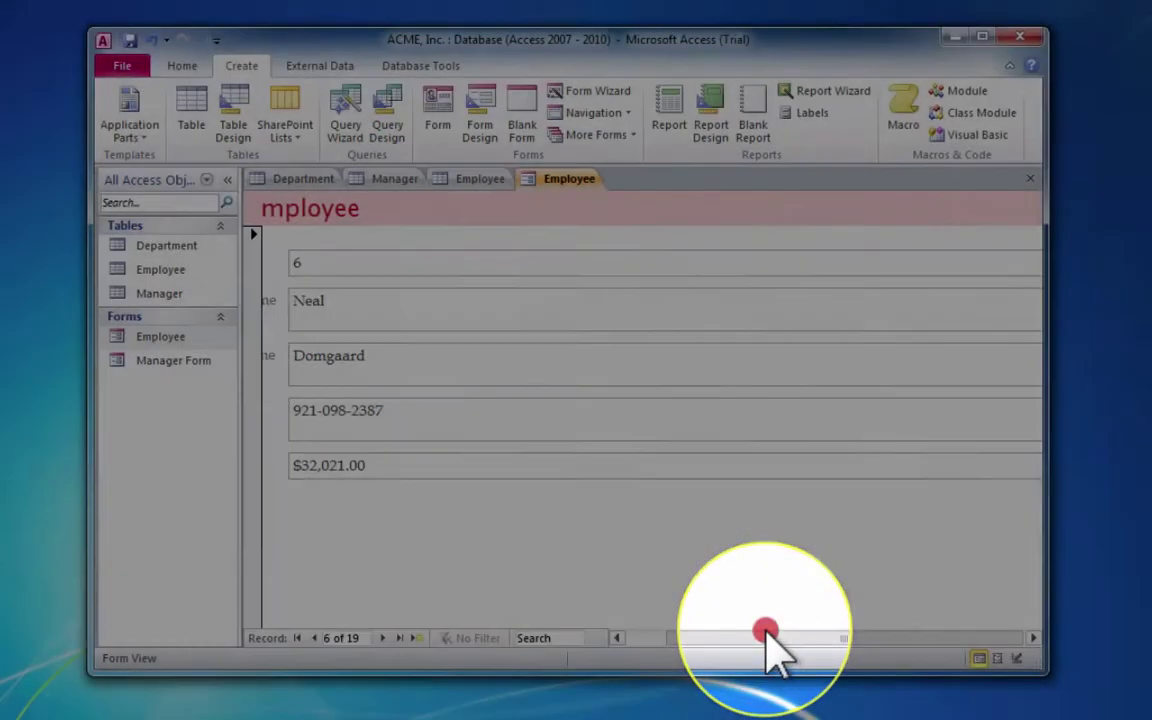
left_click_drag(765, 633, 655, 638)
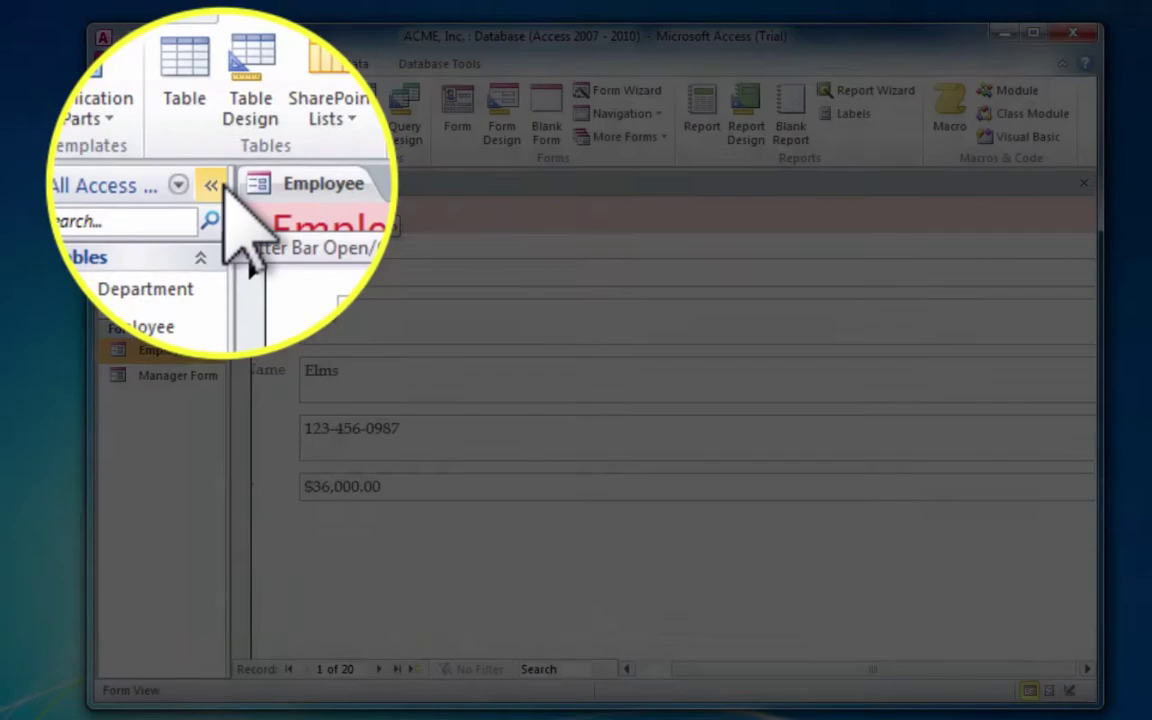
left_click(219, 185)
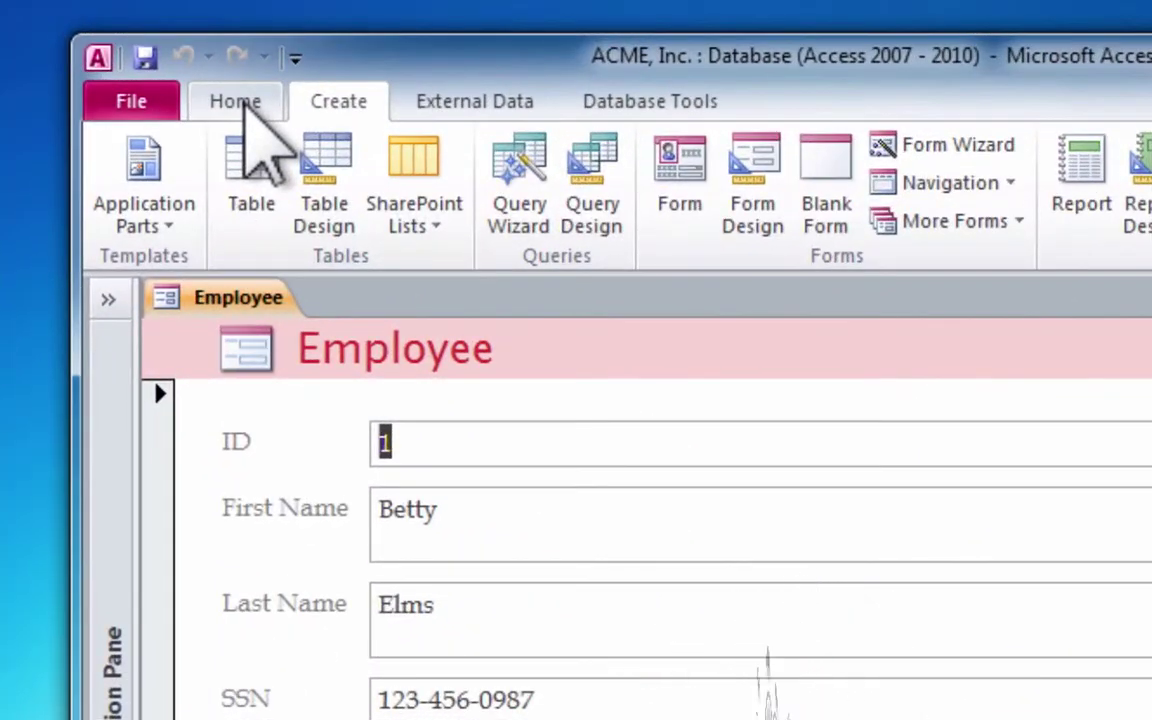
- Add a blank new record, 21 of 21, from the Home tab's Records group
left_click(240, 102)
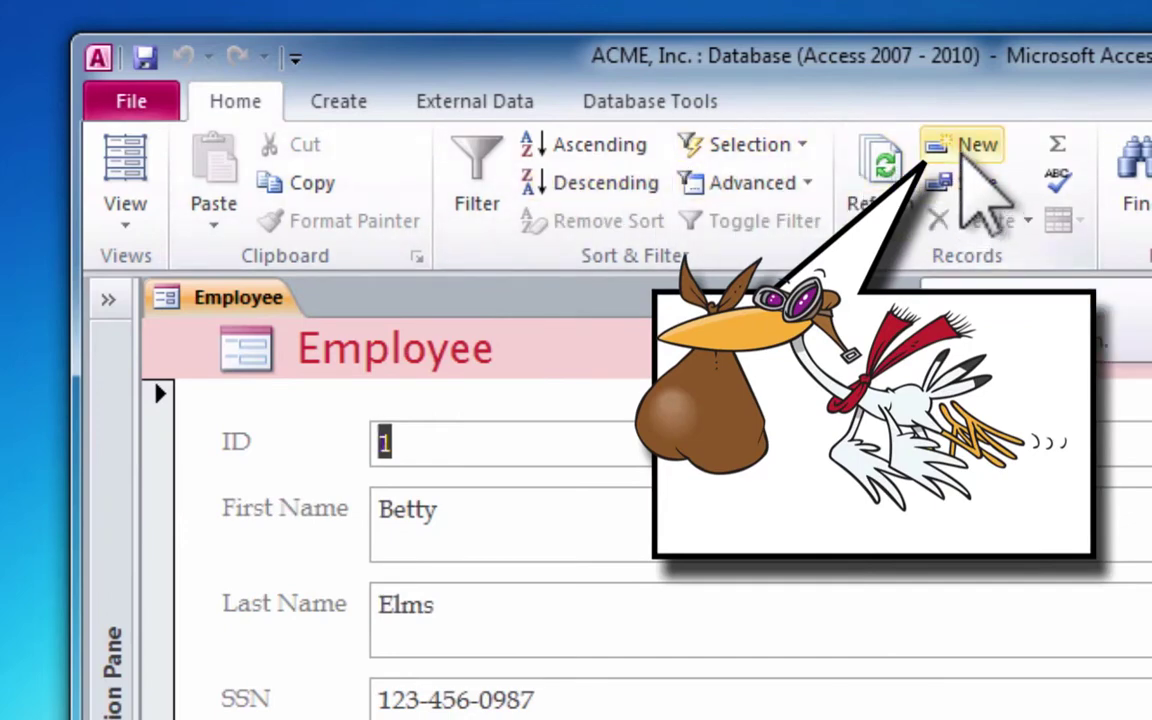
left_click(963, 165)
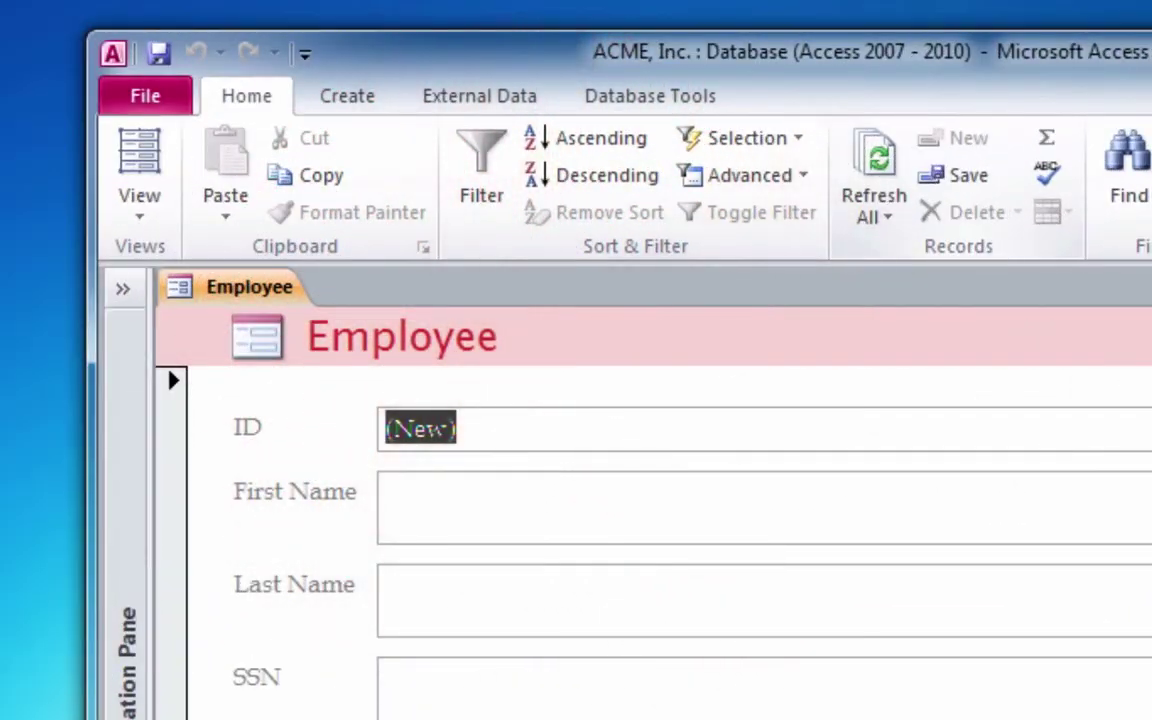
- Enter employee 21's first name, last name, SSN and 75000 salary, then save the record
key("Tab")
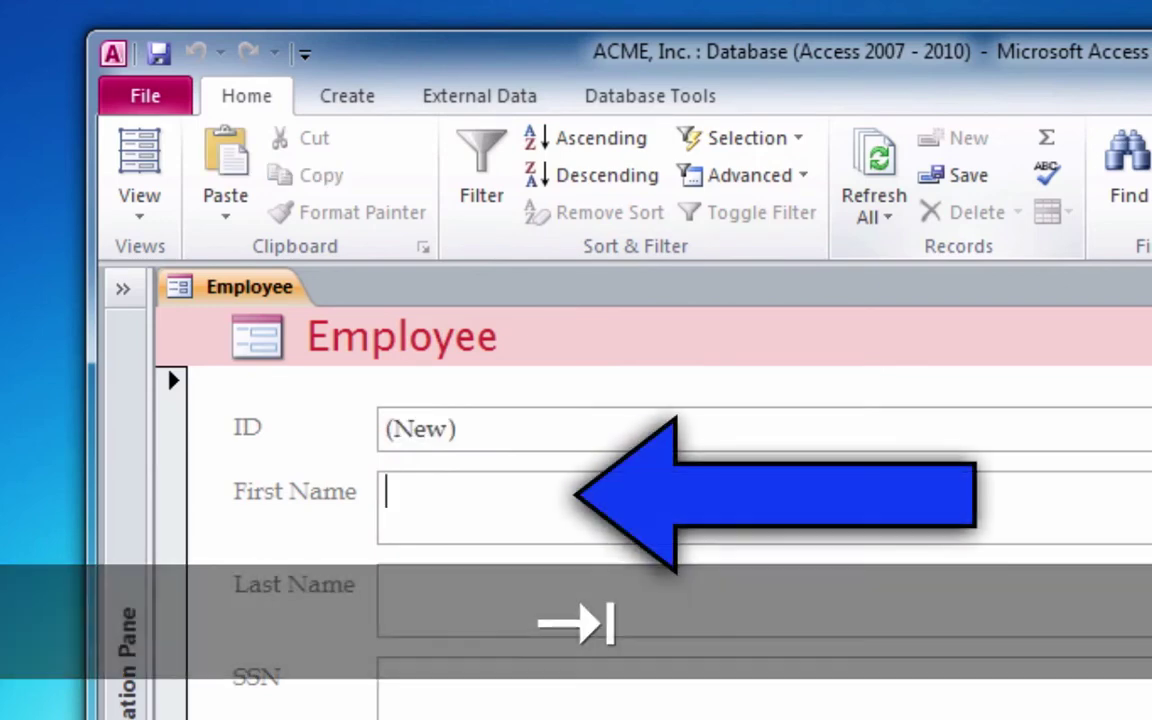
type("Micha")
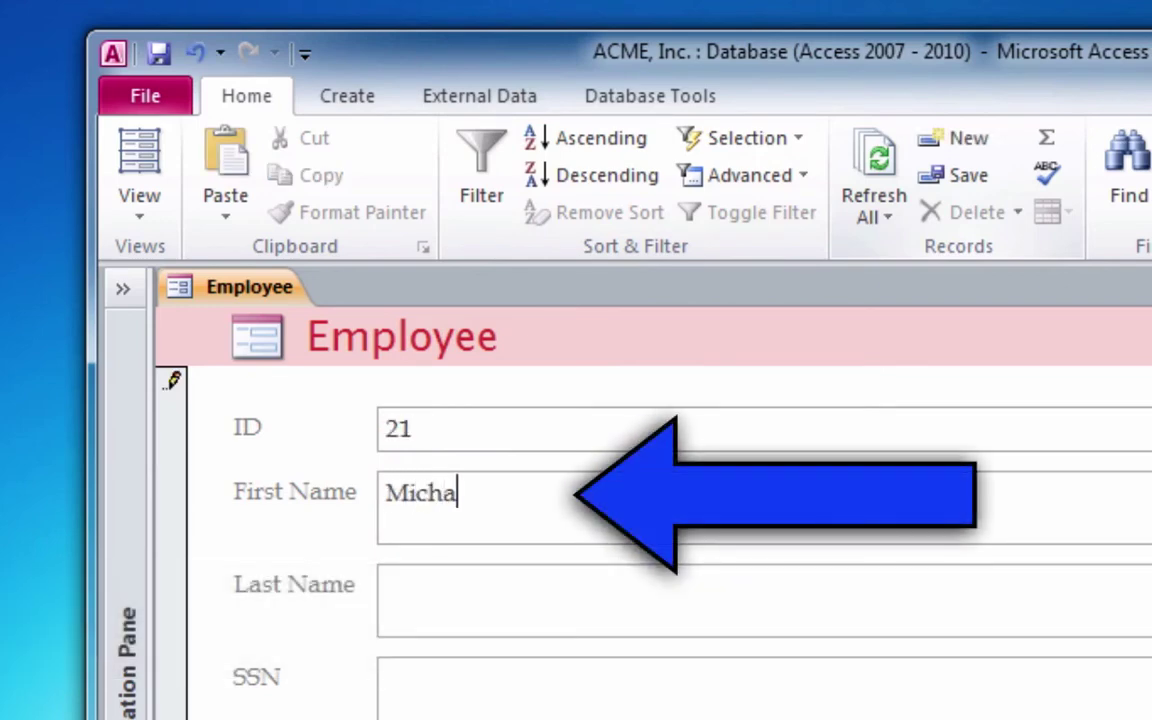
type("el")
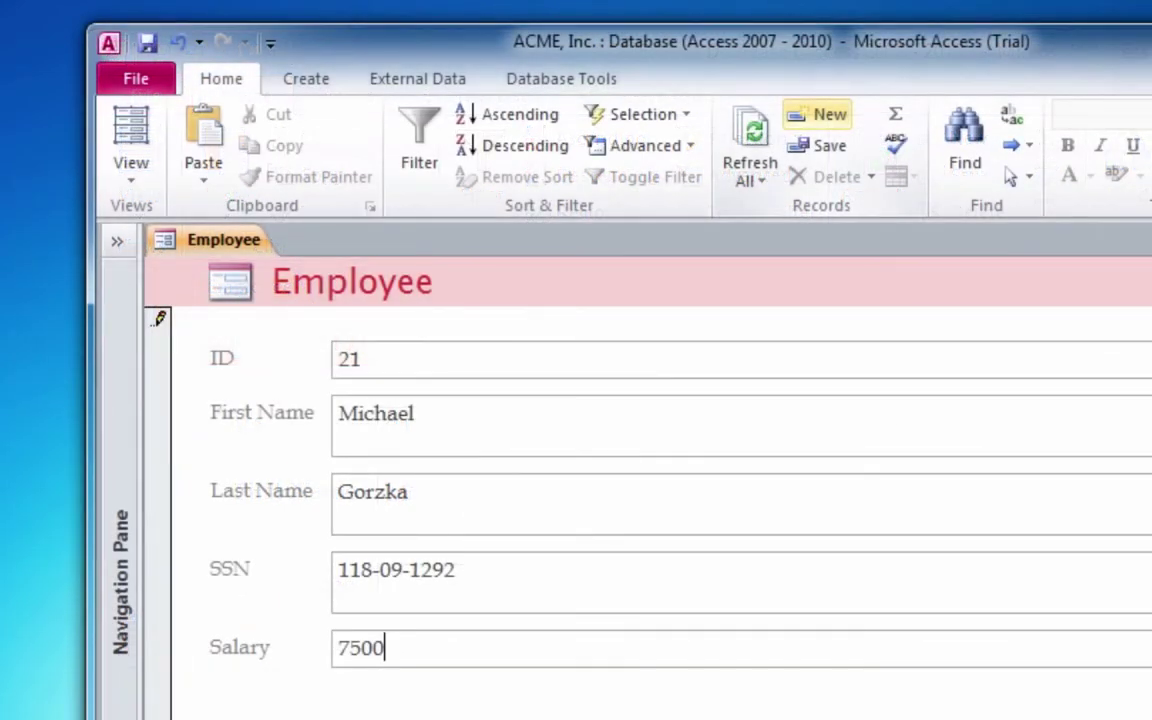
type("0")
key("Tab")
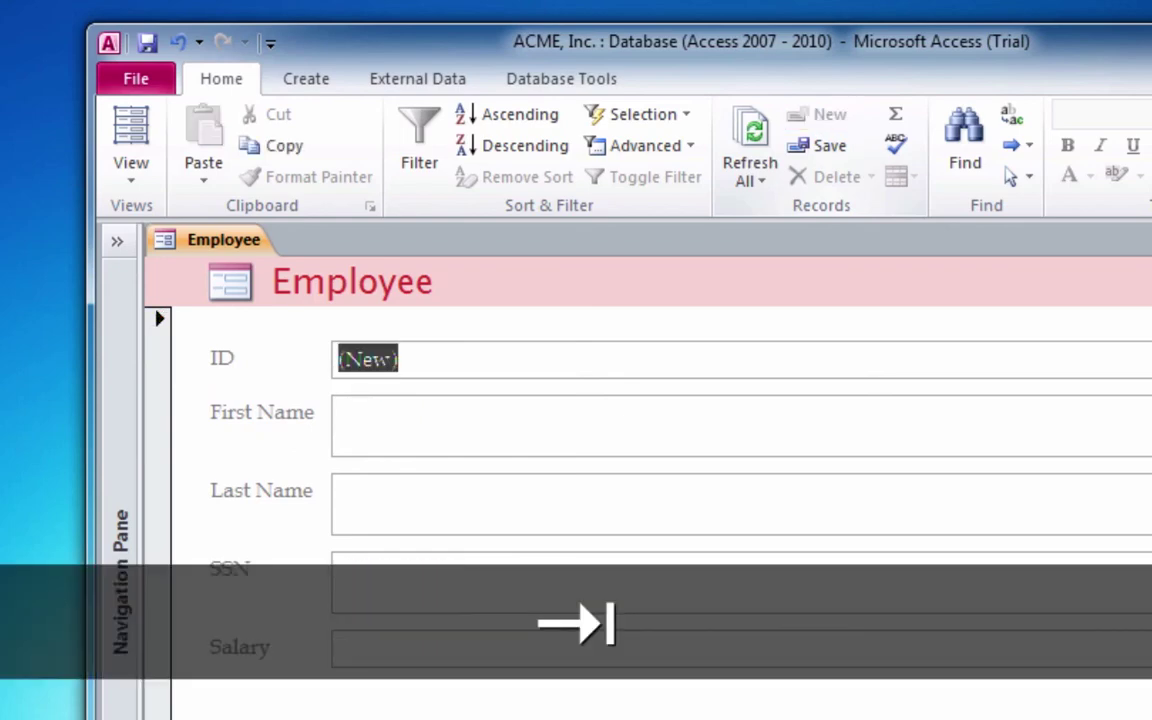